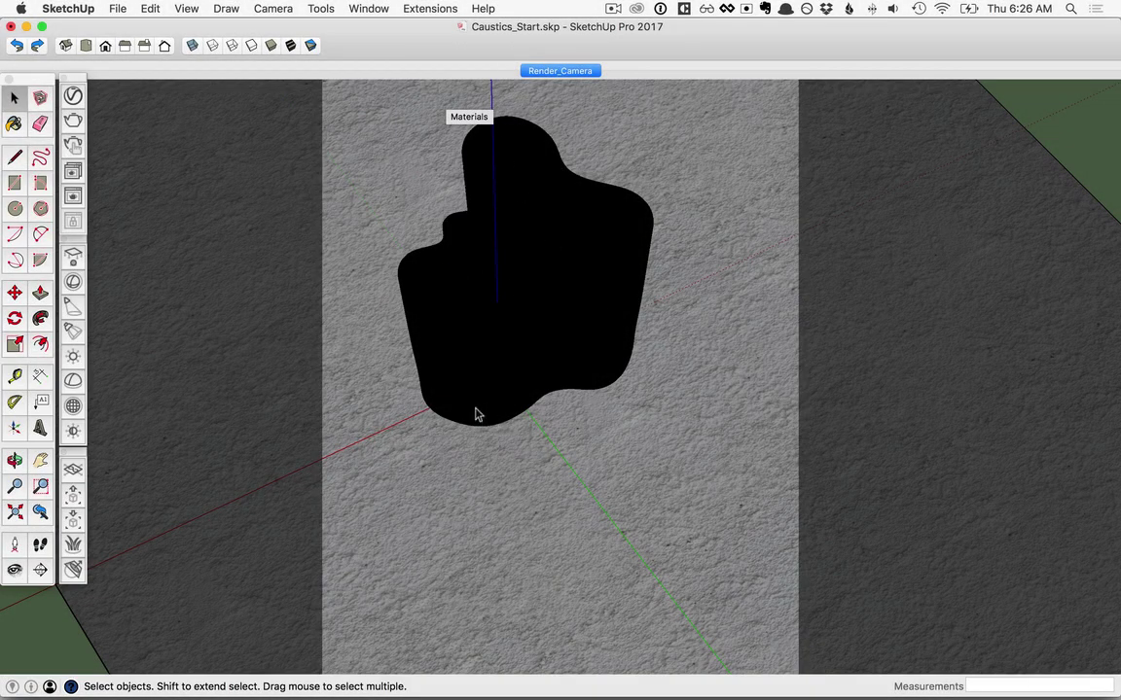
Orbit around the black vase to see it and the stone ground plane in perspective
middle_click_drag(468, 323, 586, 485)
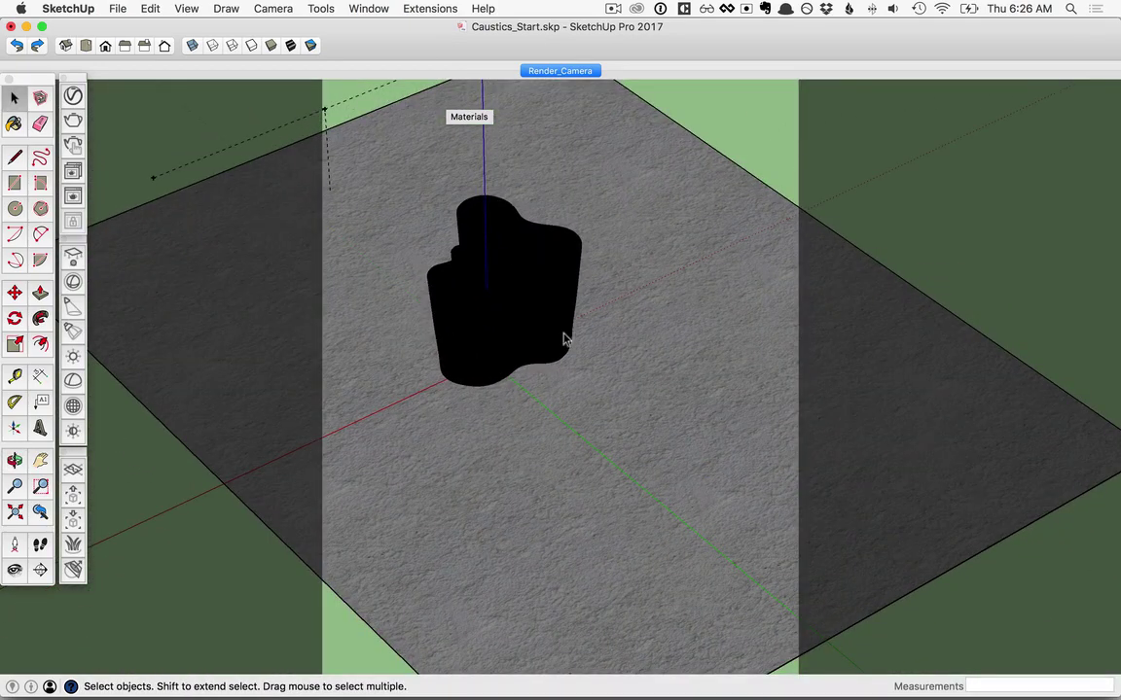
middle_click_drag(473, 253, 510, 242)
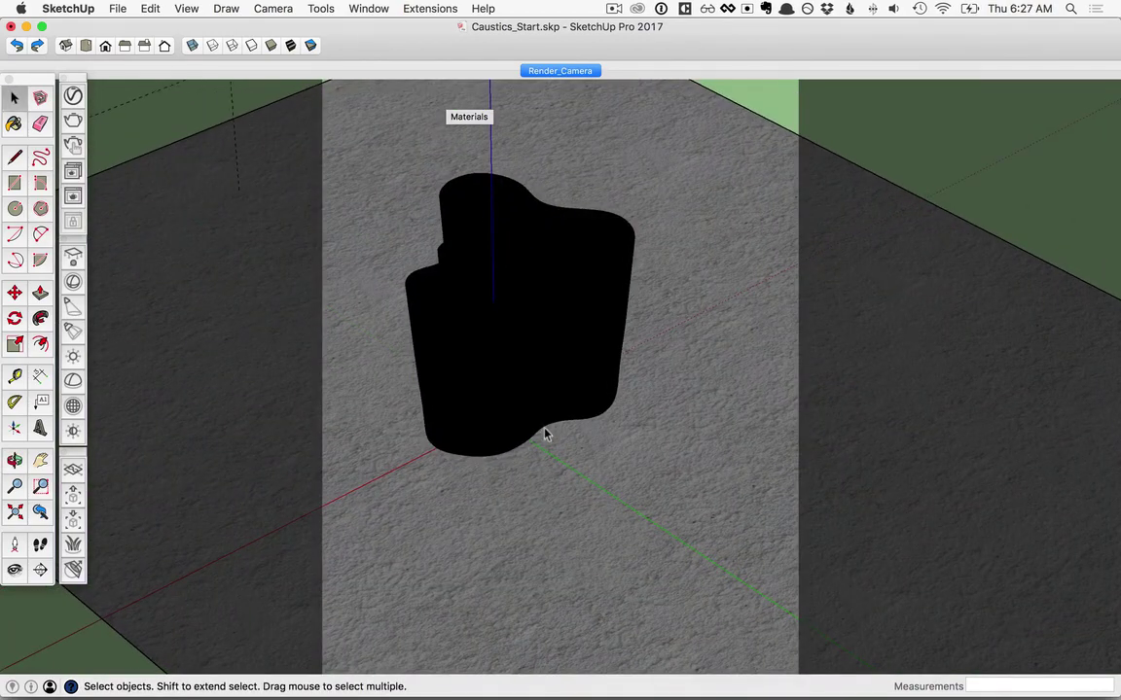
middle_click_drag(544, 425, 440, 392)
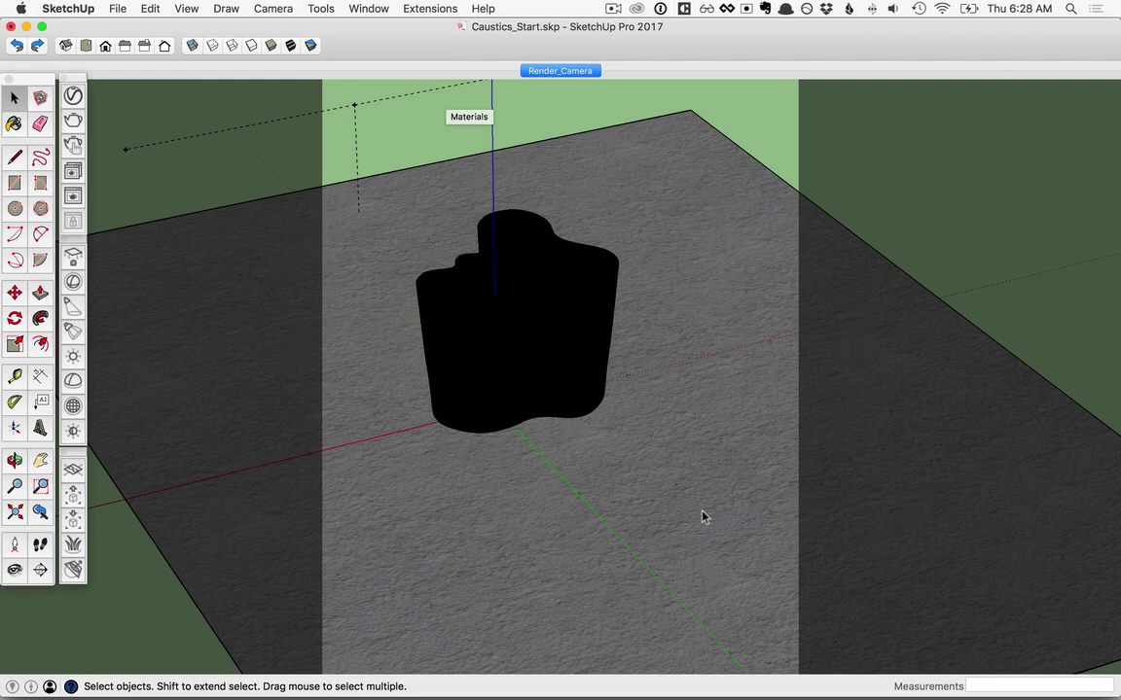
Place a V-Ray spot light above the vase, aim it at the base, and set cone and penumbra angles
left_click(71, 307)
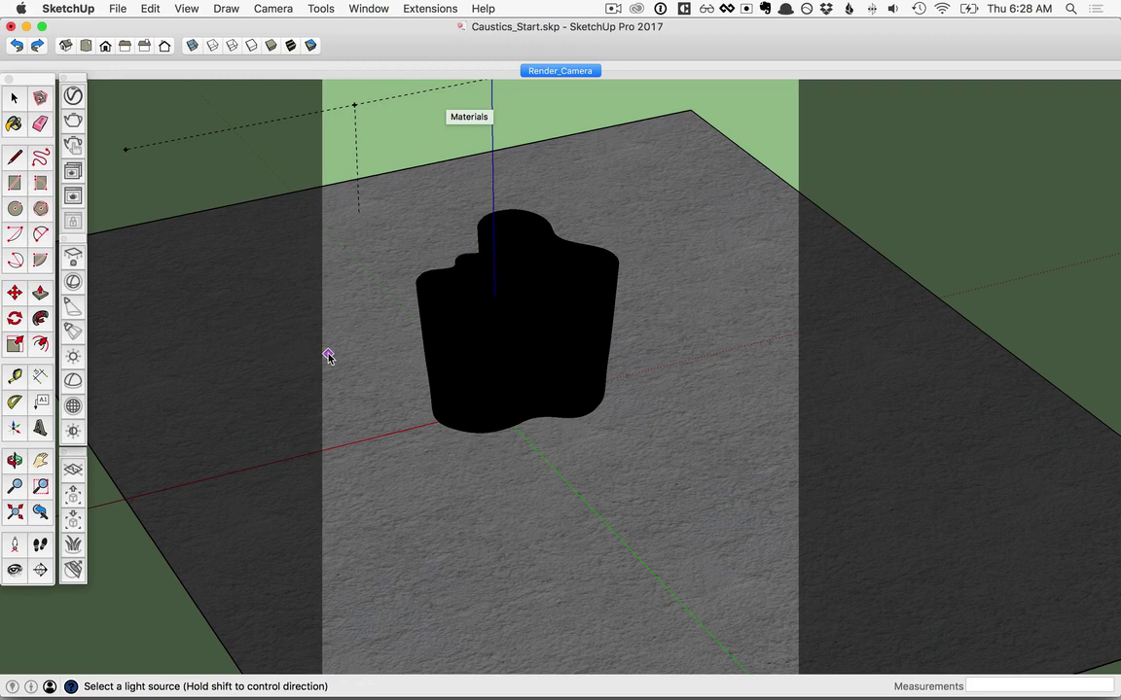
middle_click_drag(403, 277, 443, 352, "shift")
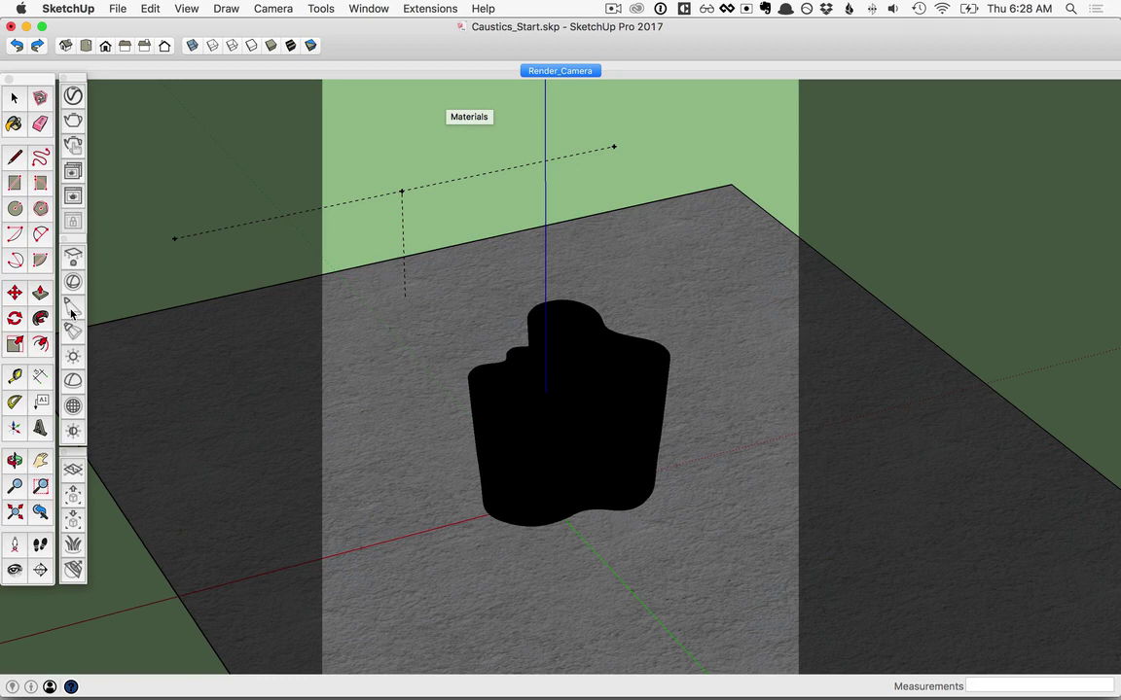
left_click(401, 193)
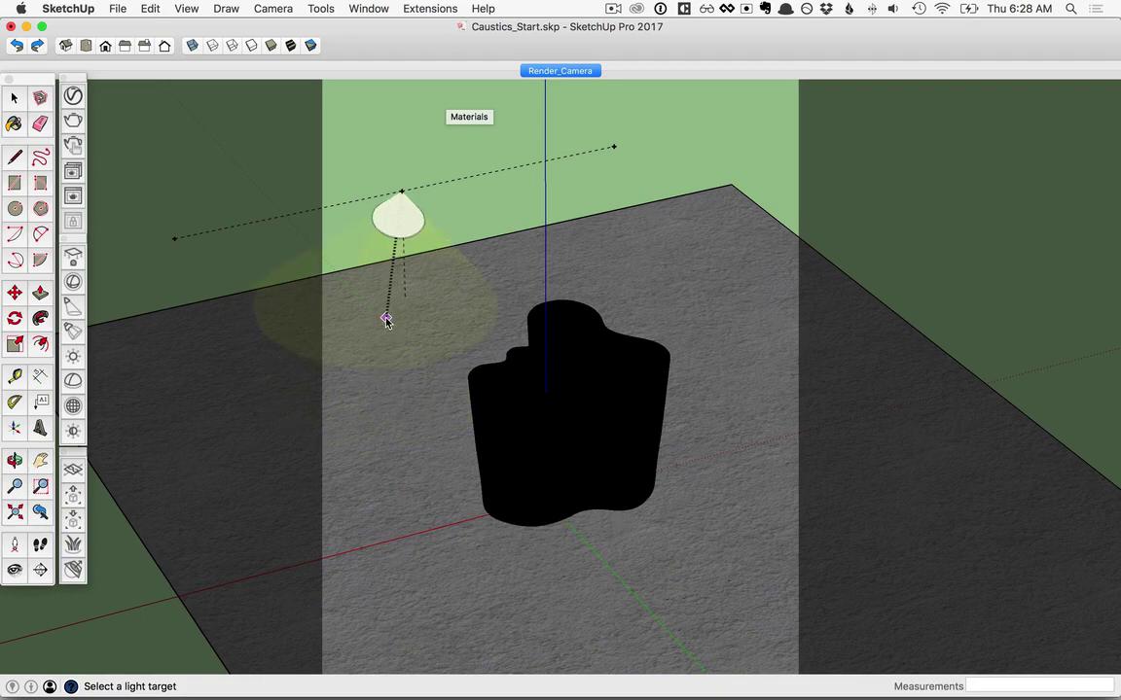
middle_click_drag(443, 517, 409, 338)
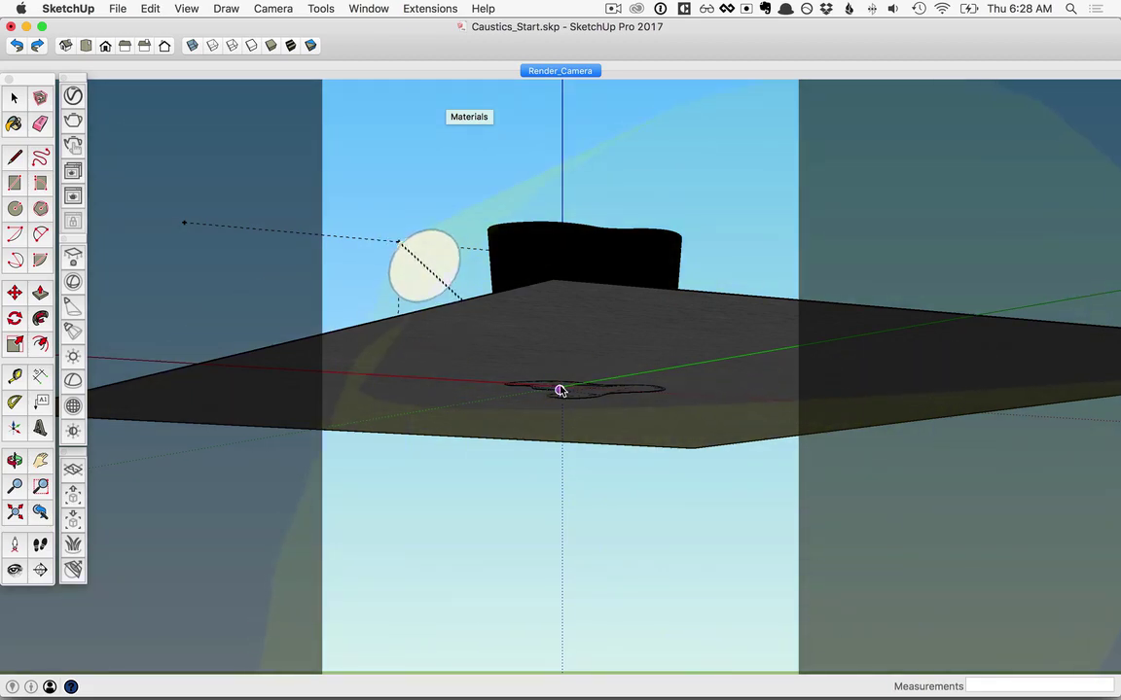
scroll(561, 392, "up", 3)
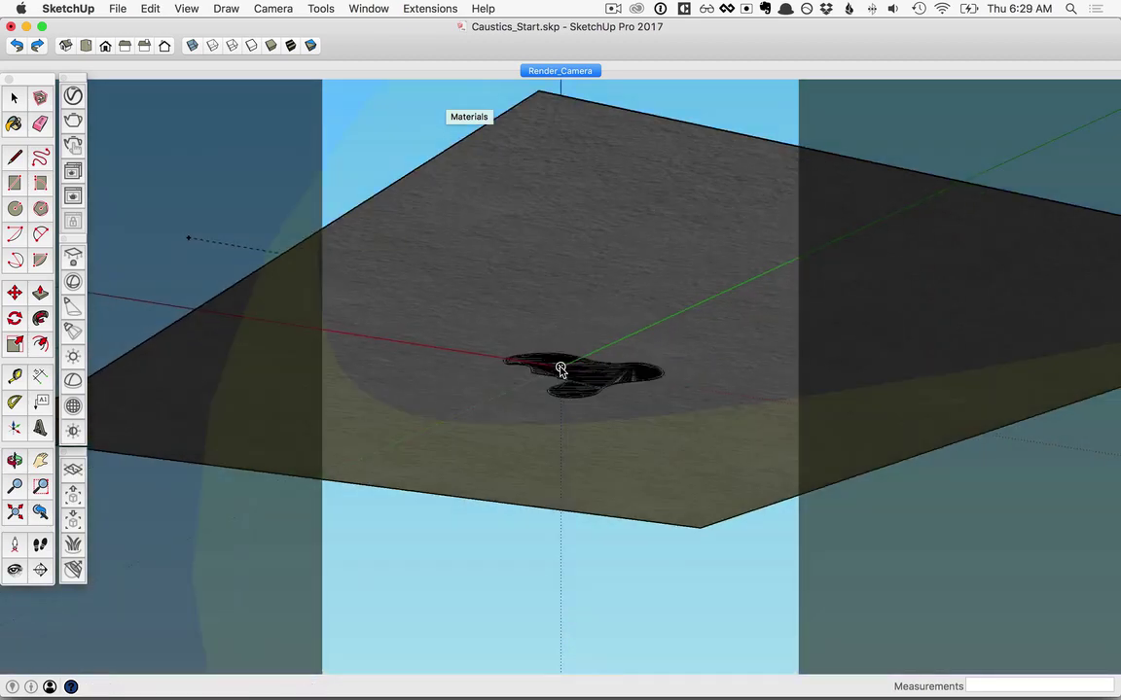
left_click(562, 369)
middle_click_drag(561, 369, 568, 448)
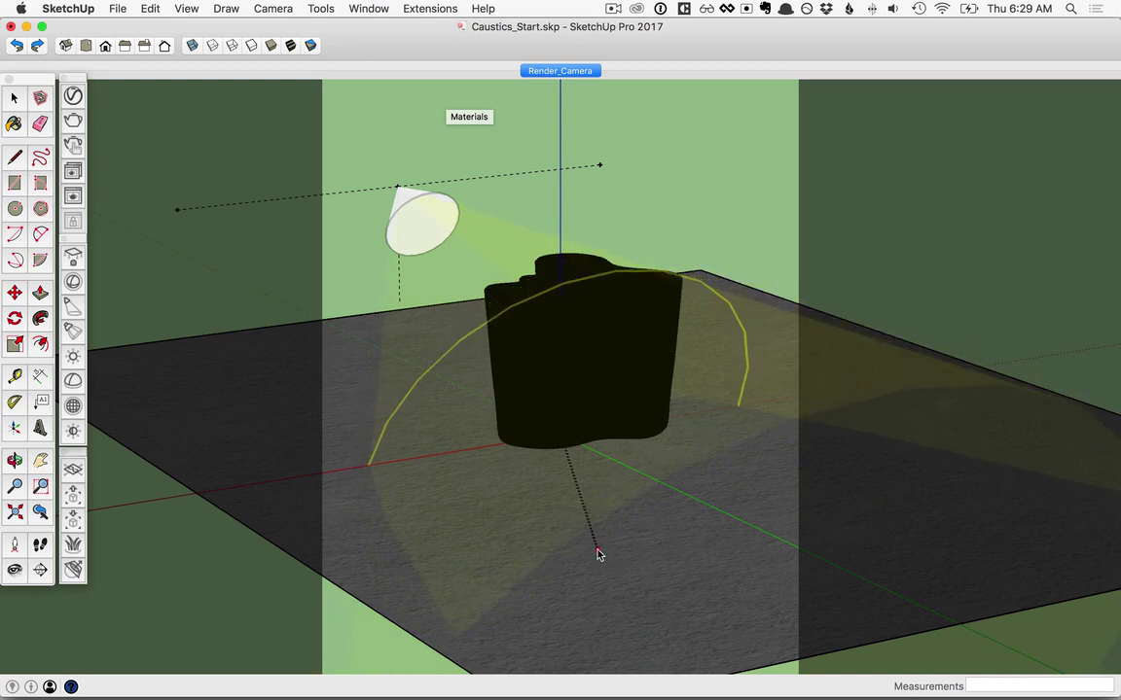
left_click(598, 555)
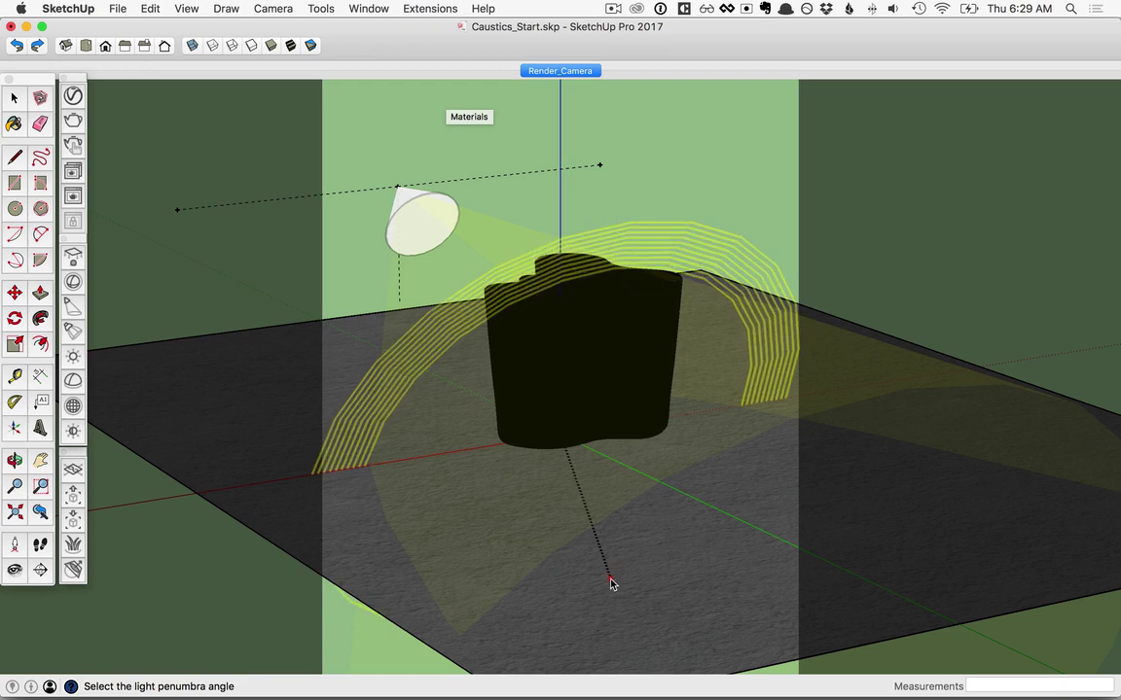
left_click(611, 583)
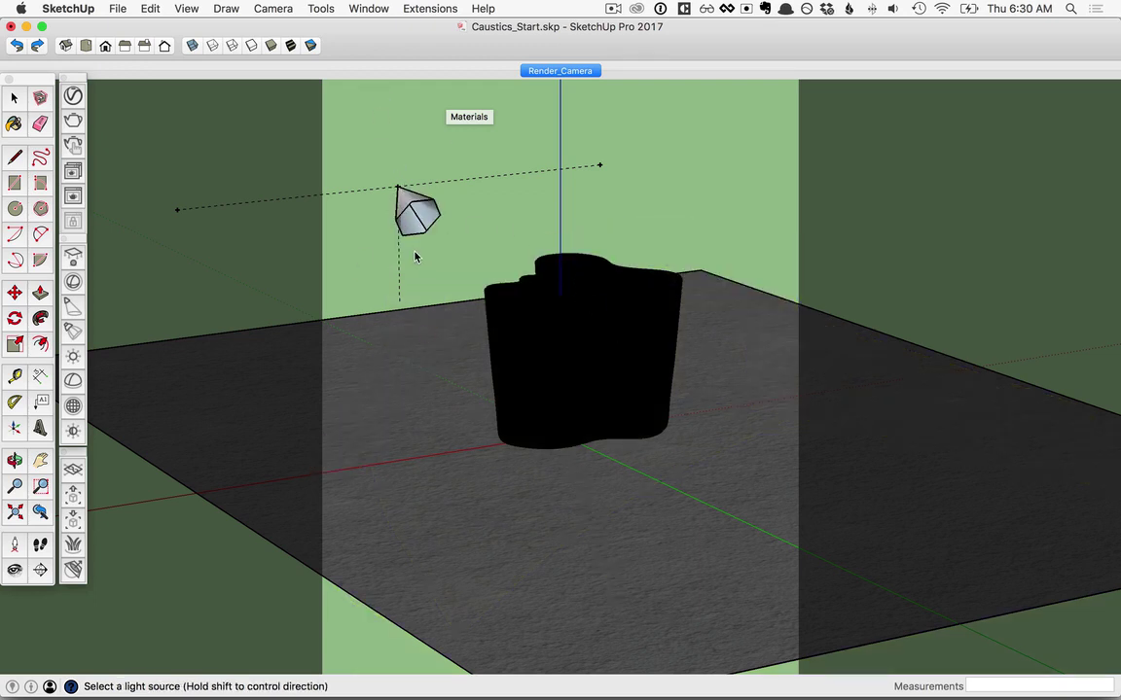
left_click(564, 72)
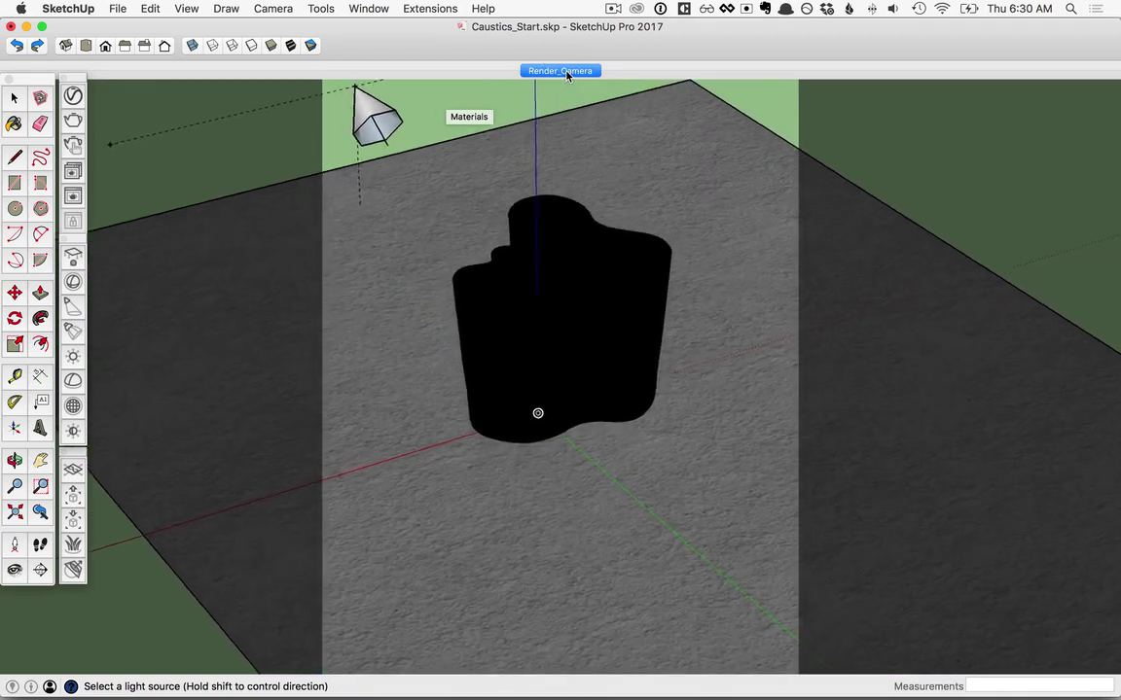
Open the V-Ray Asset Editor's Lights list and move the window to the left
left_click(75, 97)
left_click_drag(642, 90, 382, 89)
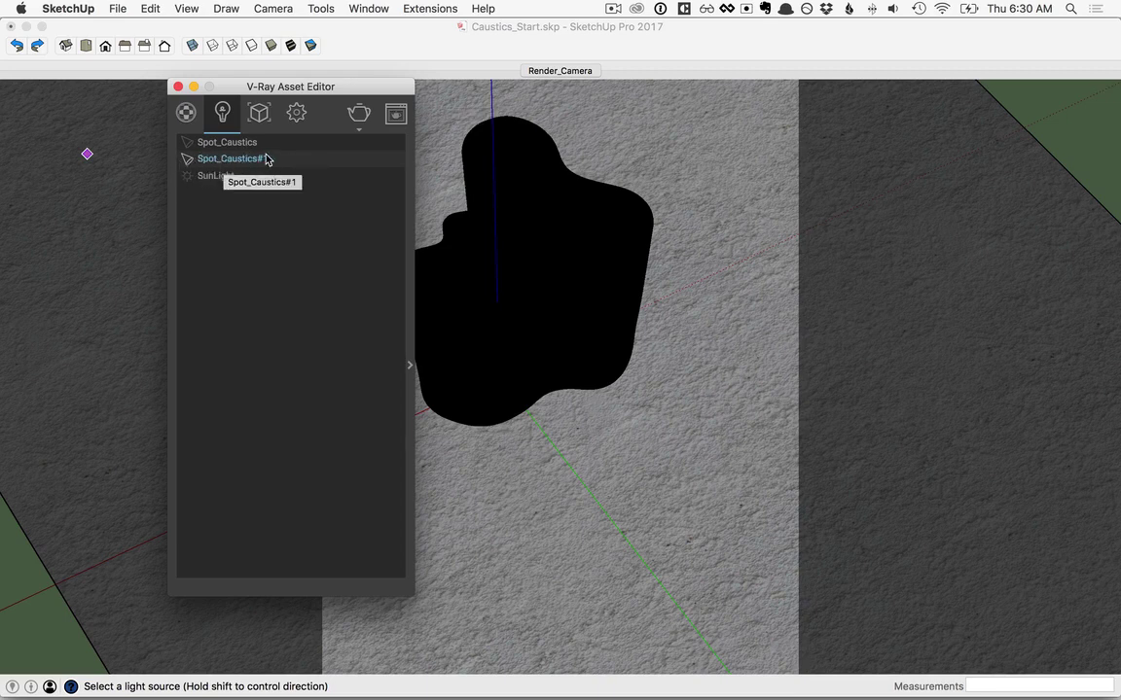
Select Spot_Caustics#1 and set its intensity to 45 and cone angle to 1.14
left_click(410, 370)
left_click_drag(551, 89, 421, 90)
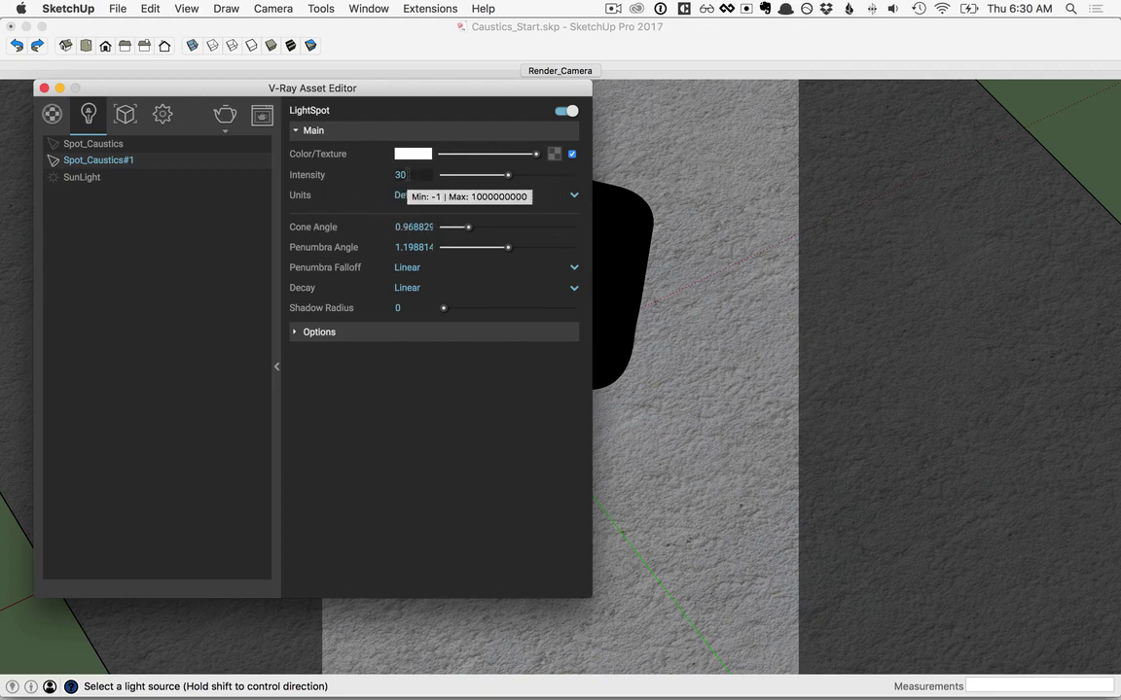
left_click(392, 176)
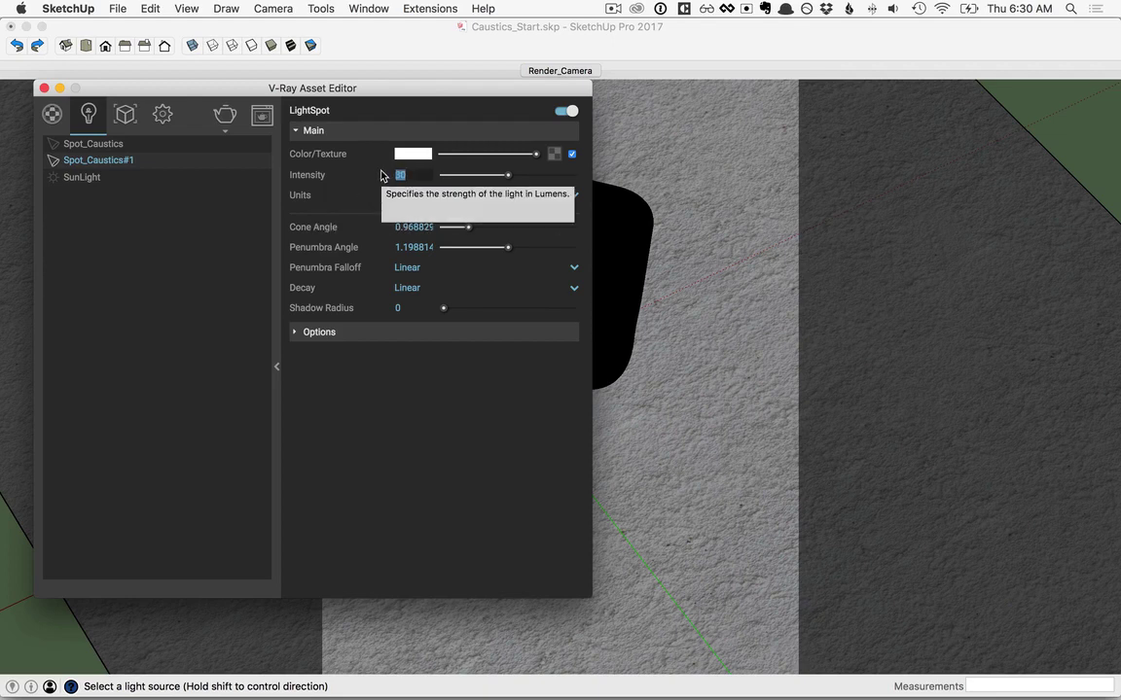
type("45")
key("Return")
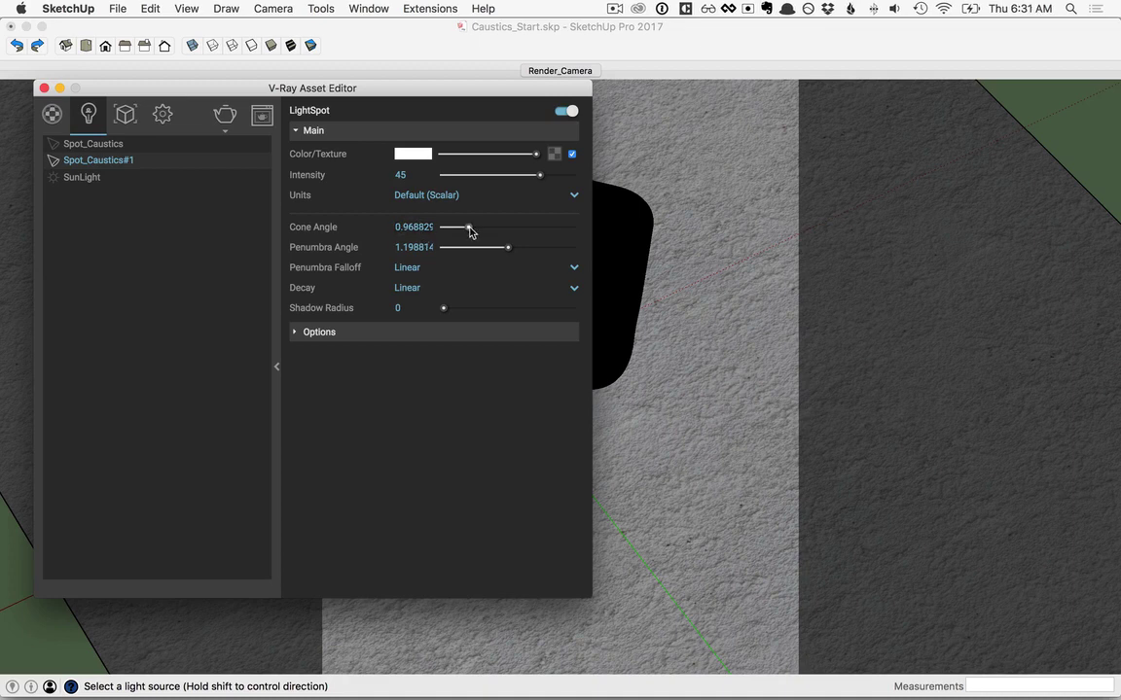
left_click_drag(469, 227, 473, 228)
Set shadow radius to 1 and Caustic Subdivs to 200 under Options > Caustic photons
left_click(415, 308)
type("1")
key("Return")
left_click(315, 333)
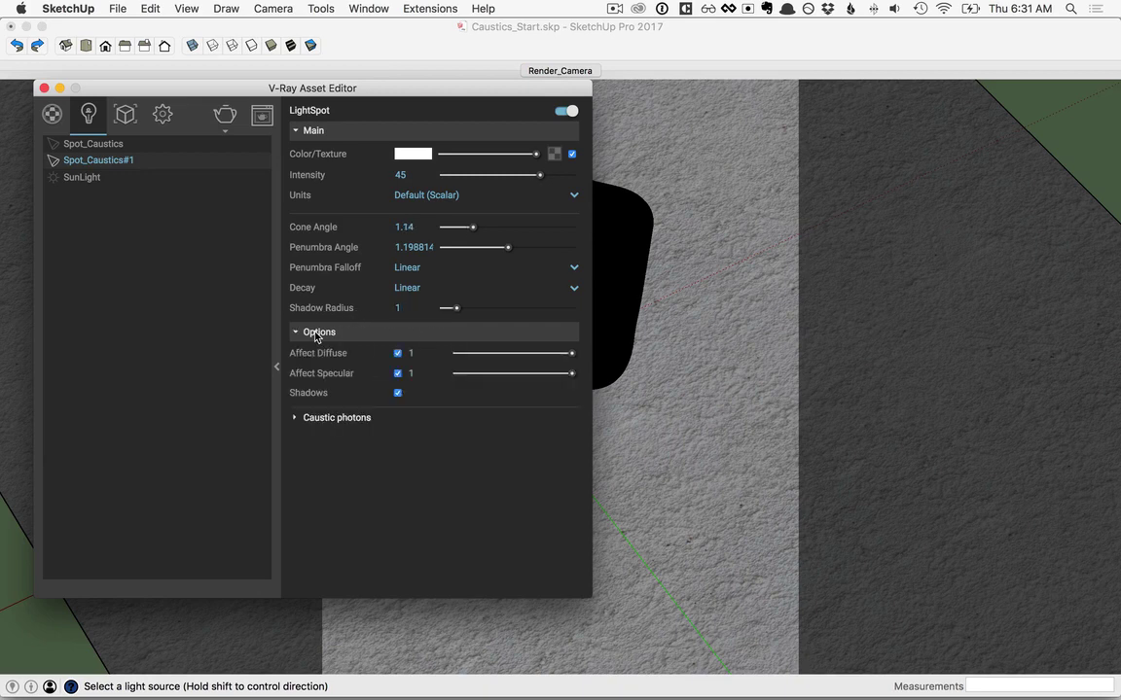
left_click(327, 420)
double_click(425, 436)
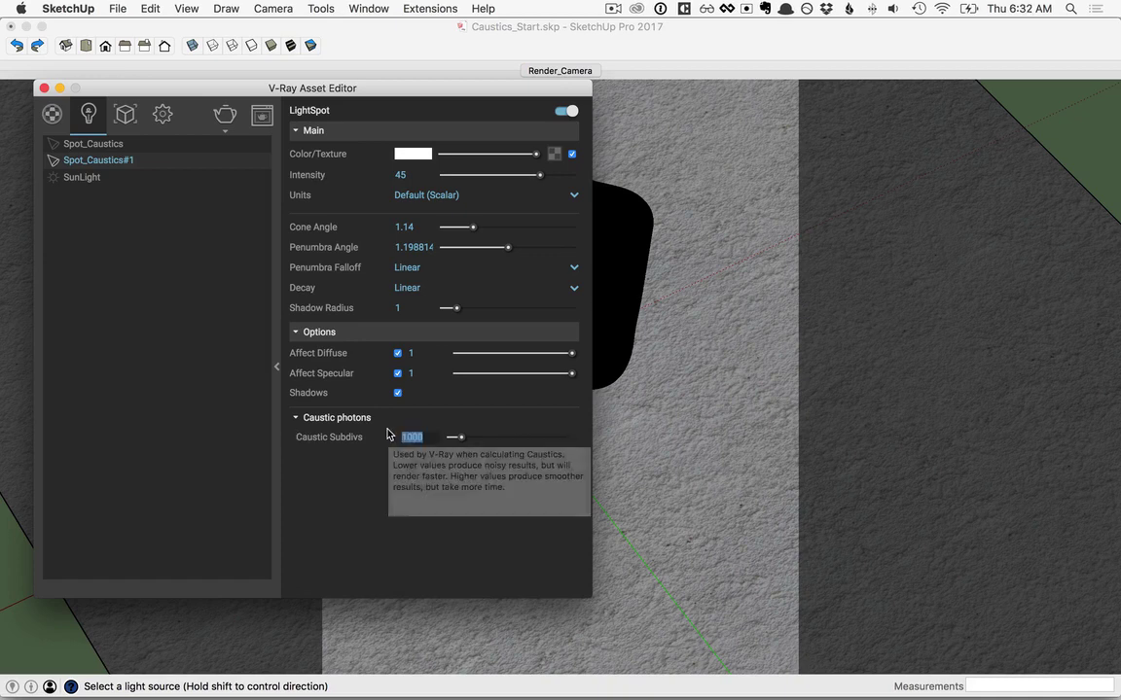
type("2")
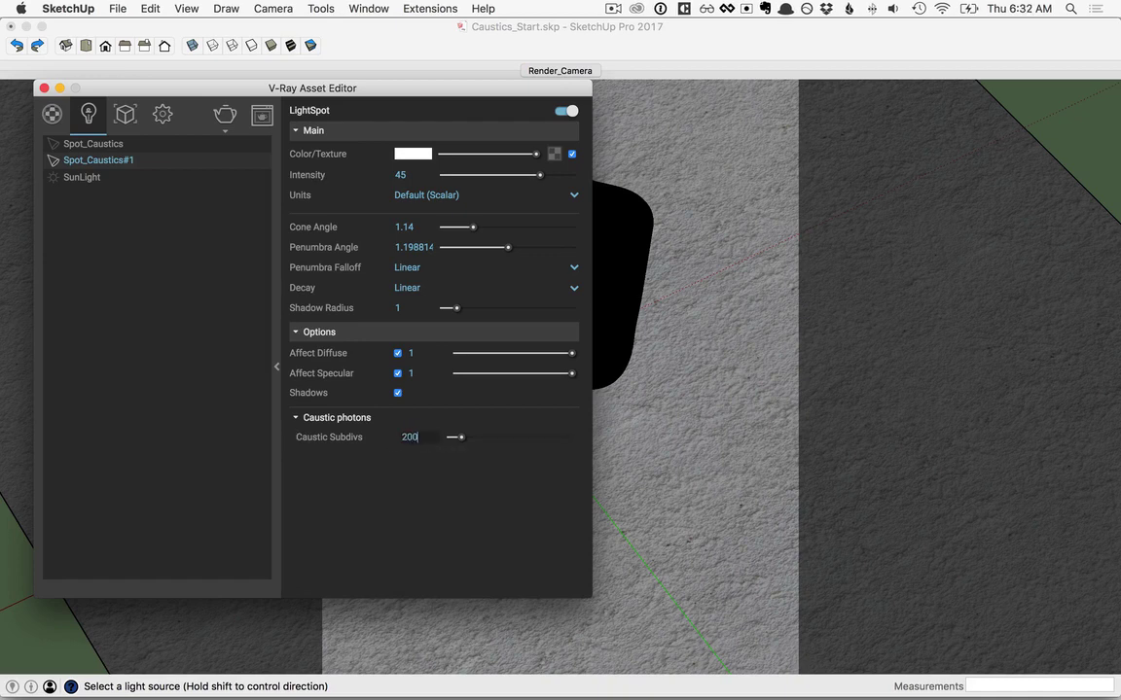
key("Return")
Uncheck Affect shadows in the Glass material's Refraction and set Affect channels to All channels
left_click(52, 116)
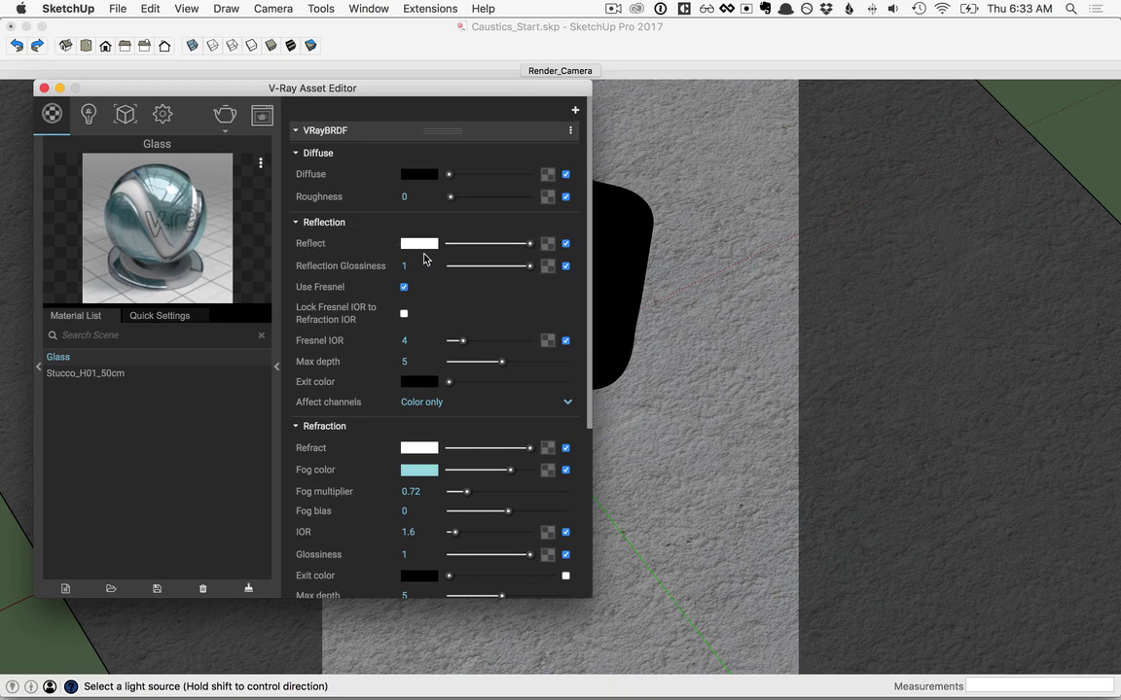
scroll(388, 396, "down", 3)
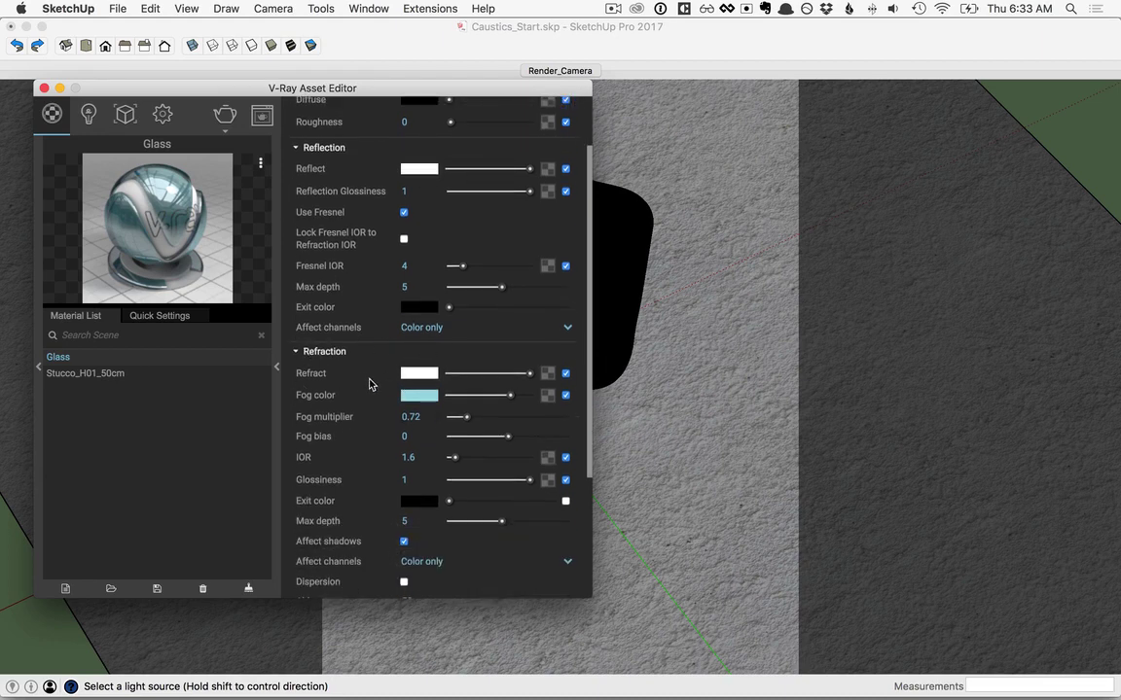
scroll(355, 418, "down", 4)
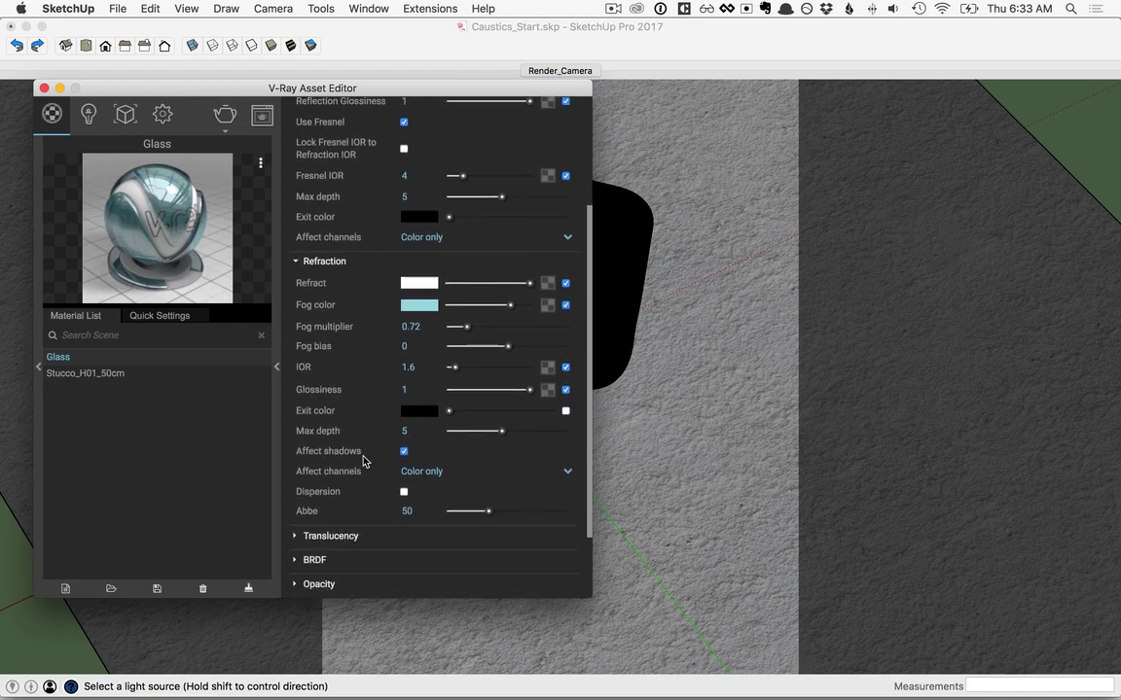
left_click(404, 451)
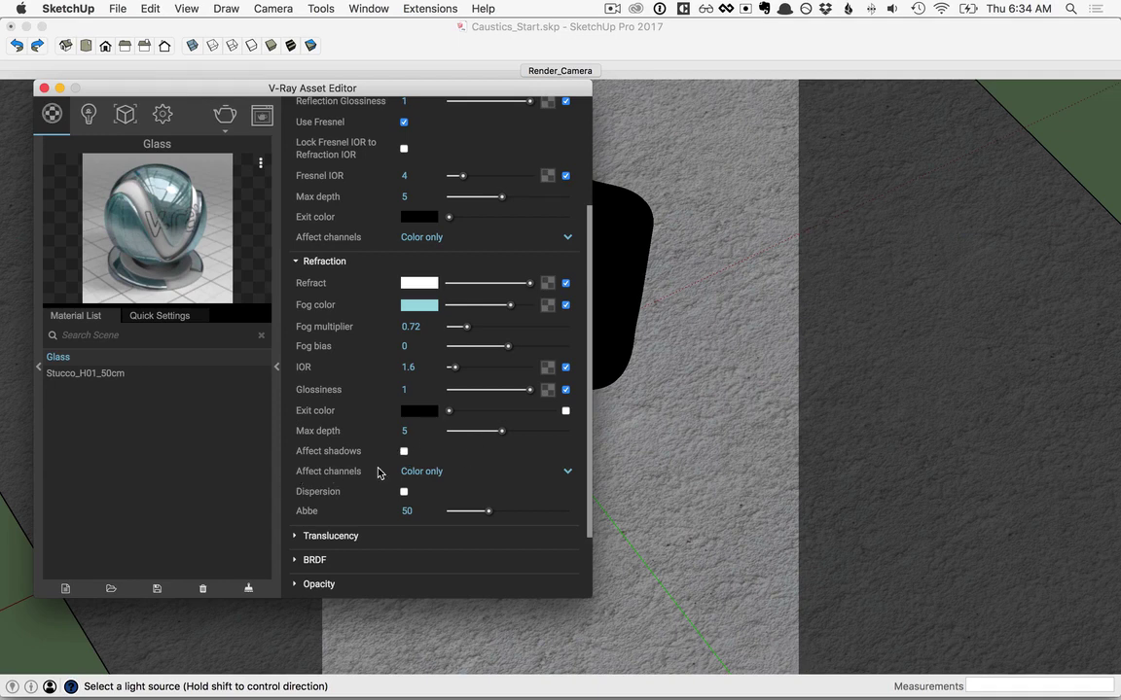
left_click(568, 471)
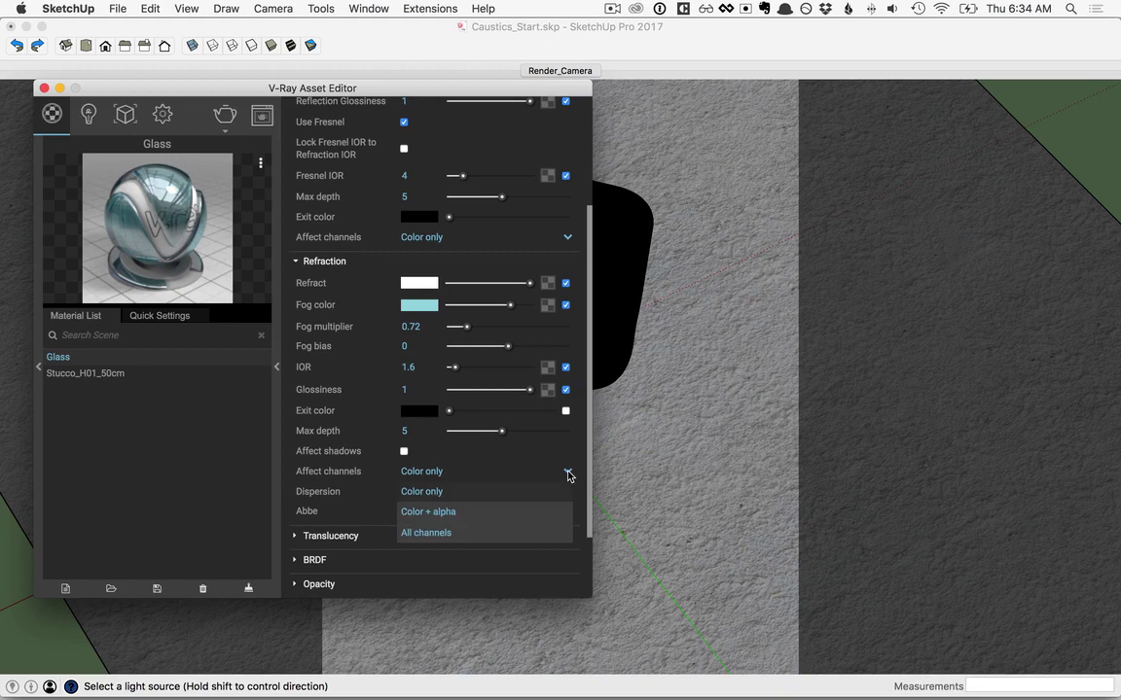
left_click(437, 533)
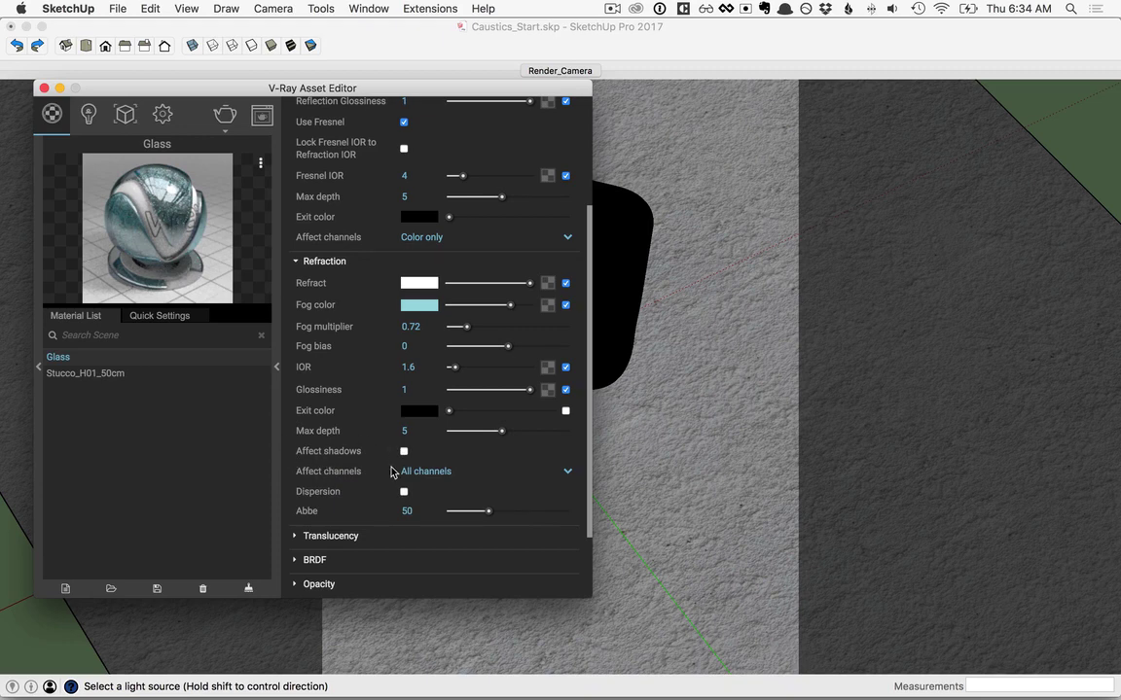
scroll(392, 471, "down", 2)
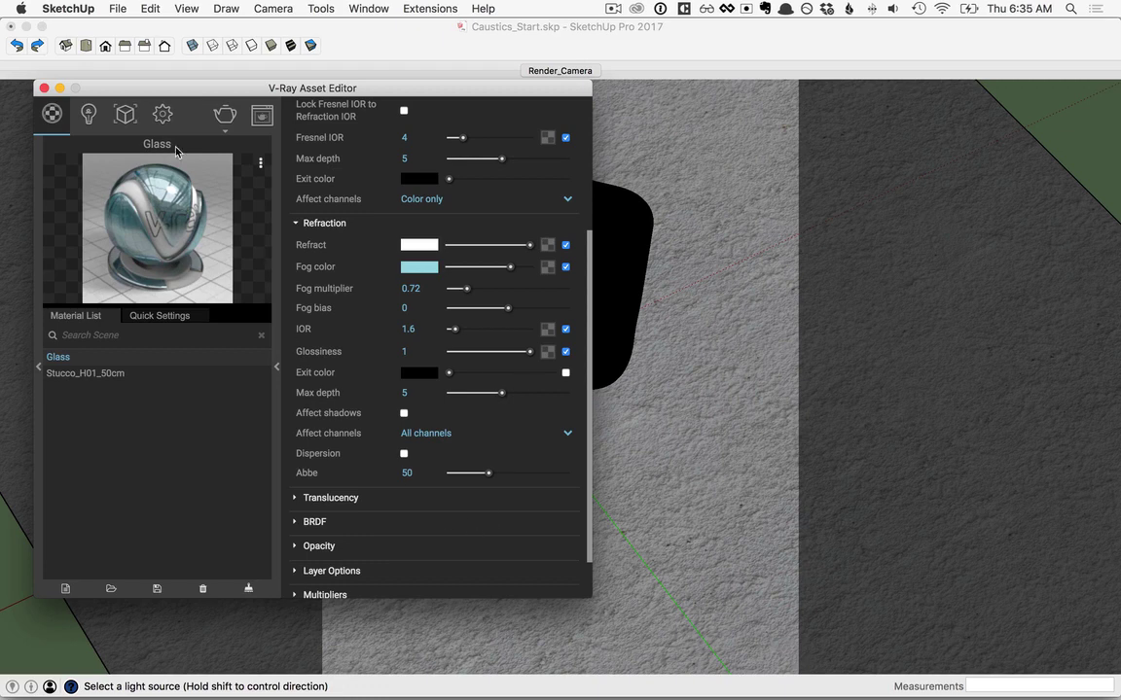
left_click(163, 115)
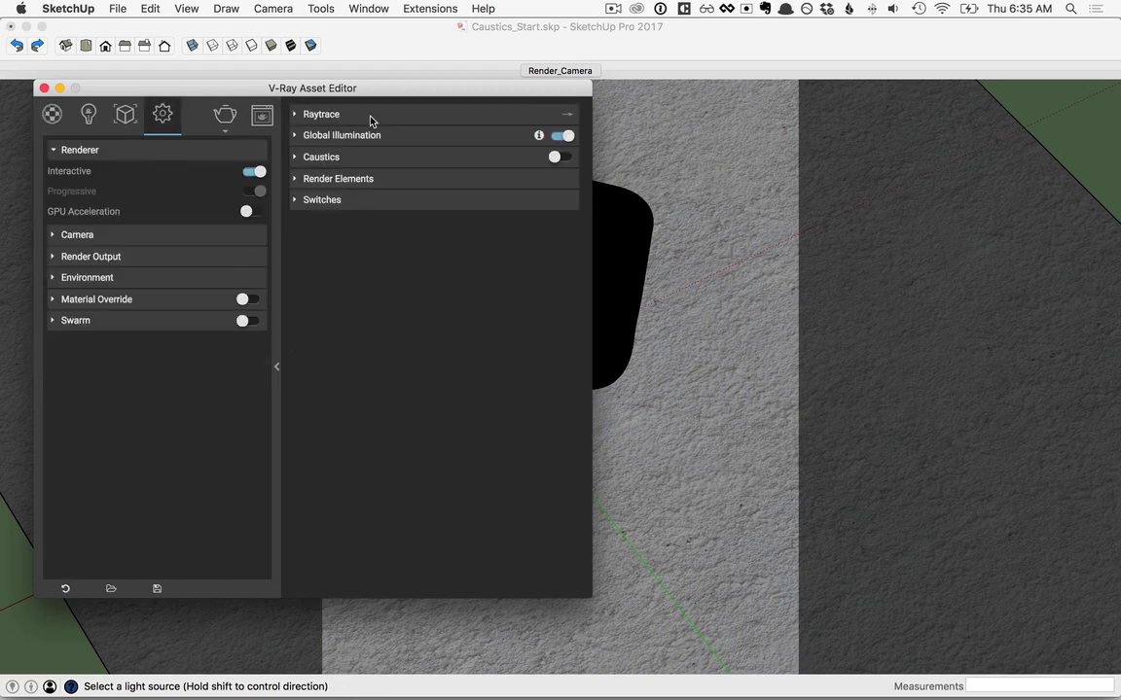
Expand the Caustics section in the V-Ray settings and switch its toggle on
left_click(322, 158)
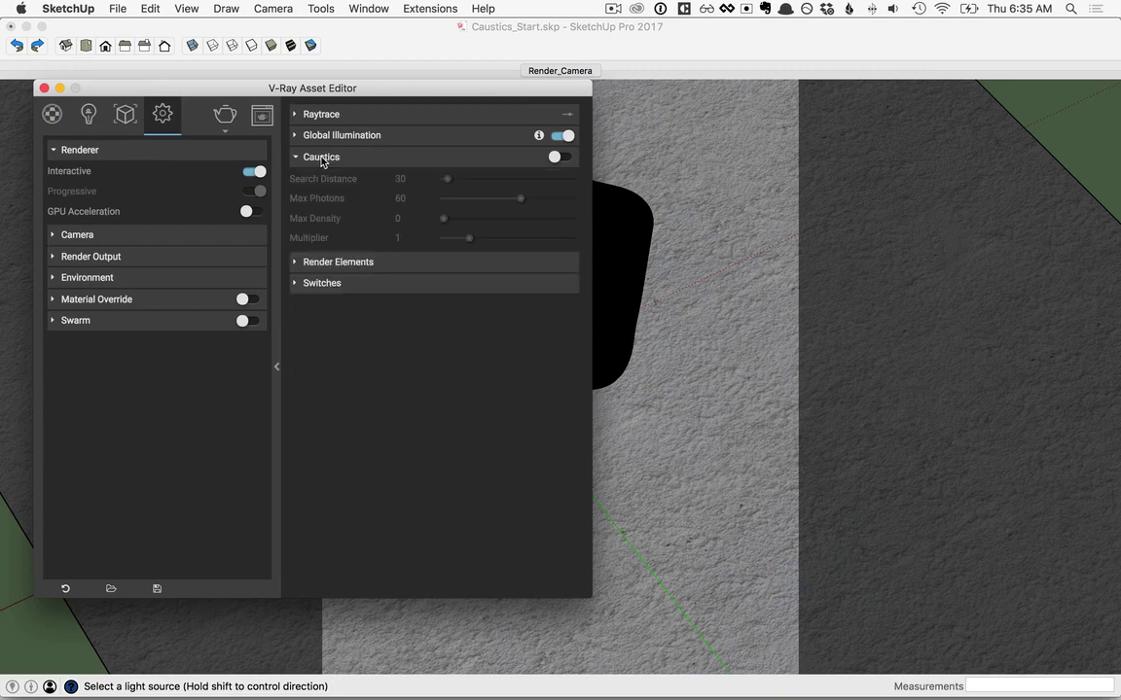
left_click(558, 158)
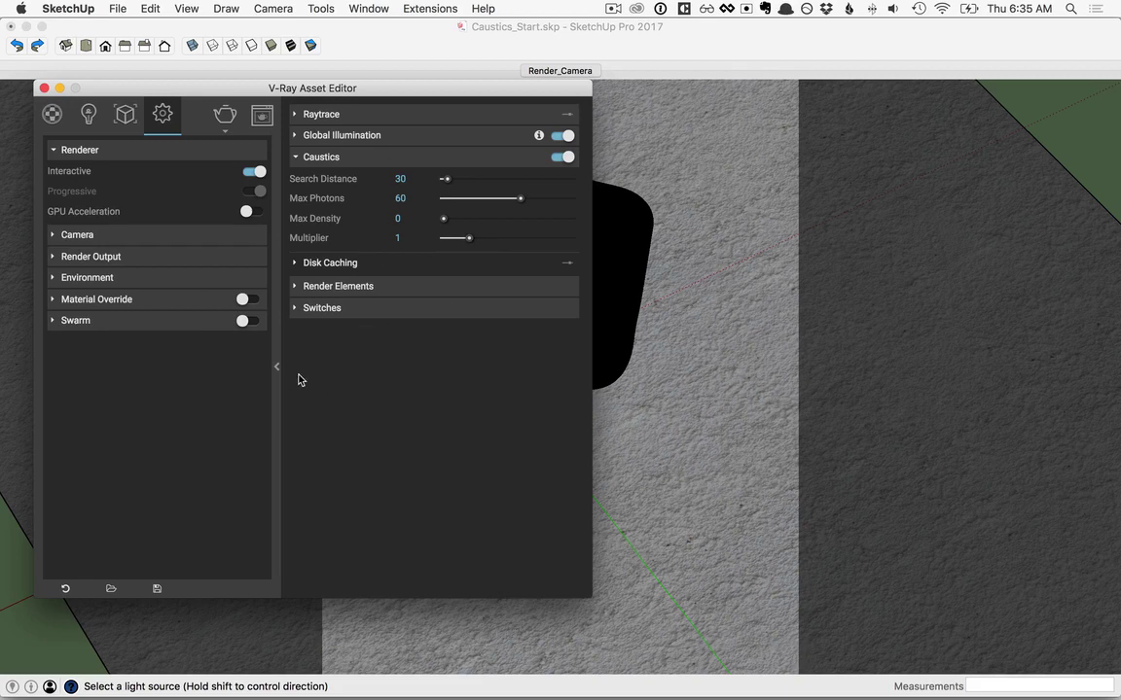
left_click(225, 116)
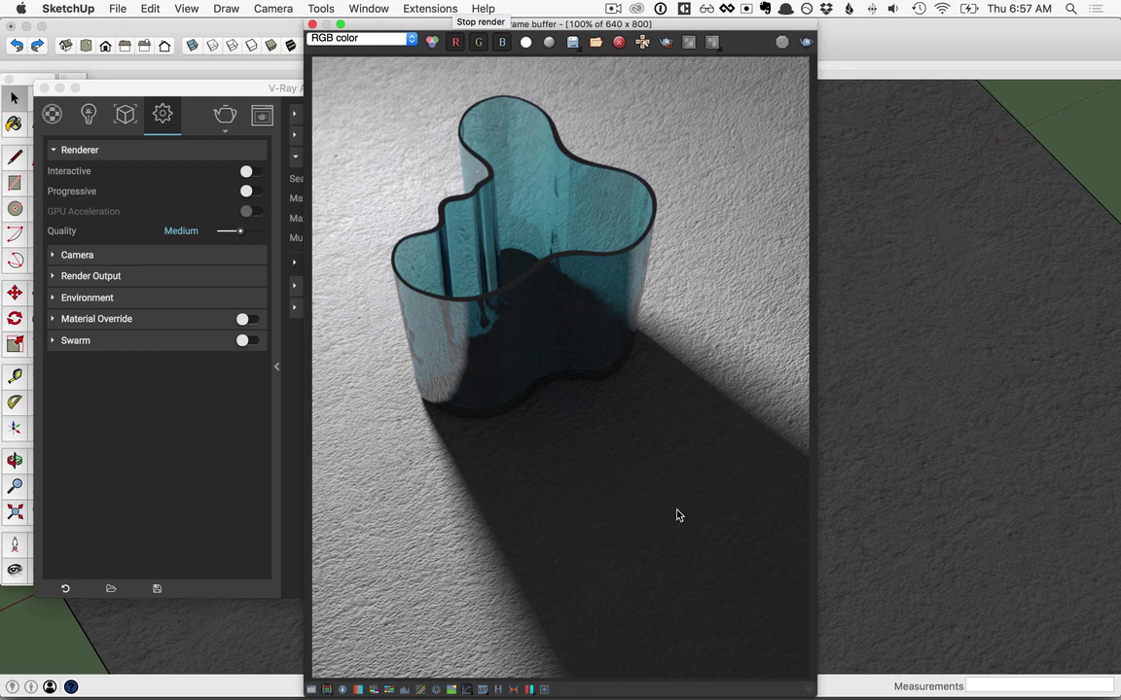
Open the render channel list in the V-Ray frame buffer
left_click(335, 41)
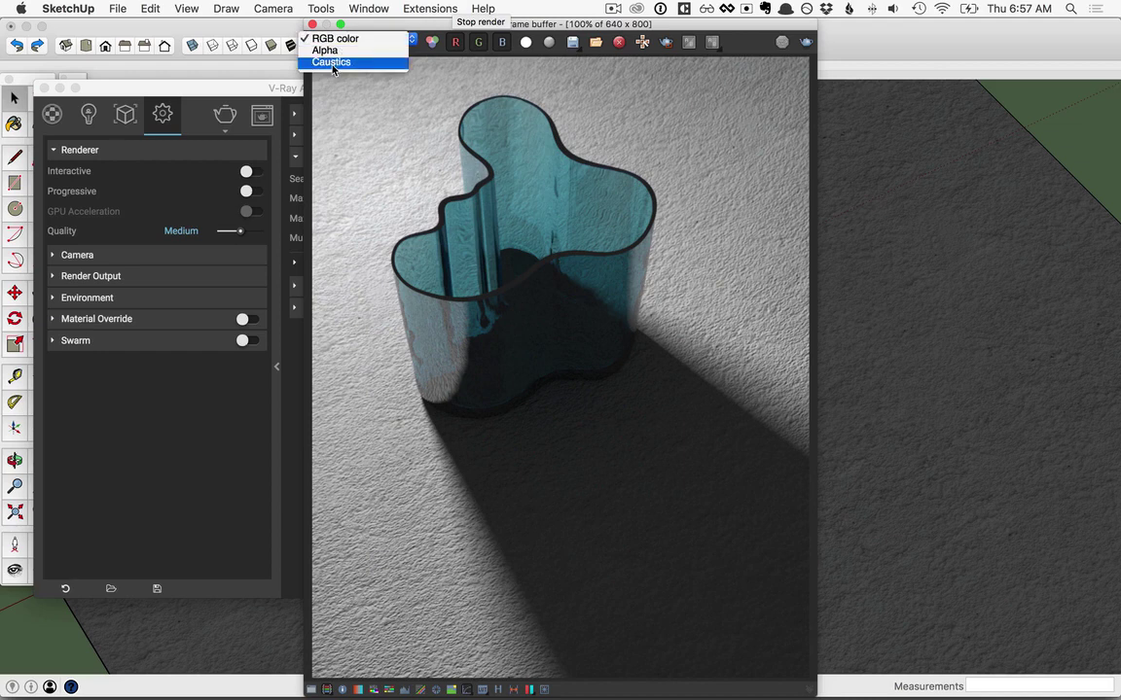
left_click(331, 64)
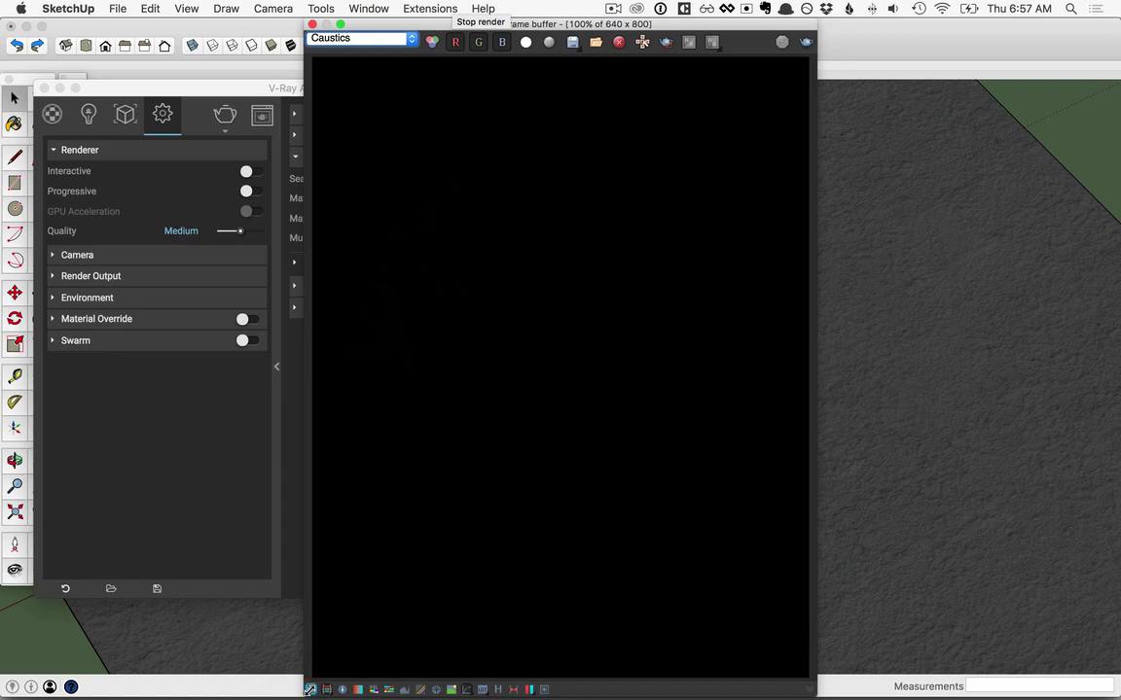
left_click(311, 689)
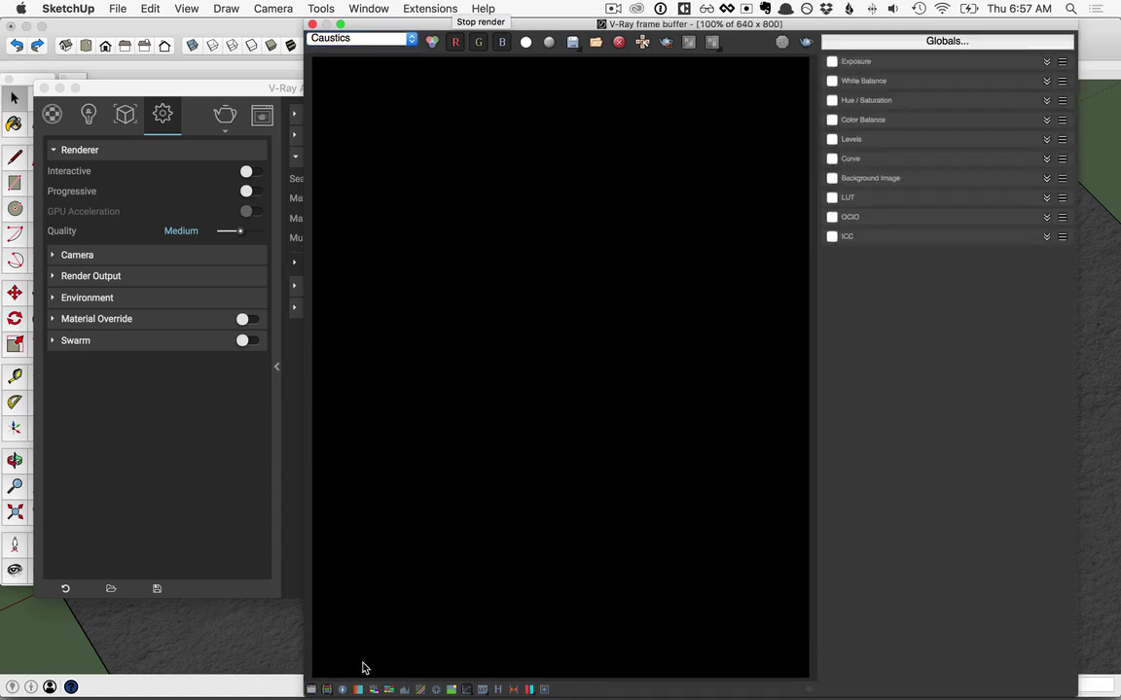
left_click(832, 62)
left_click(1046, 63)
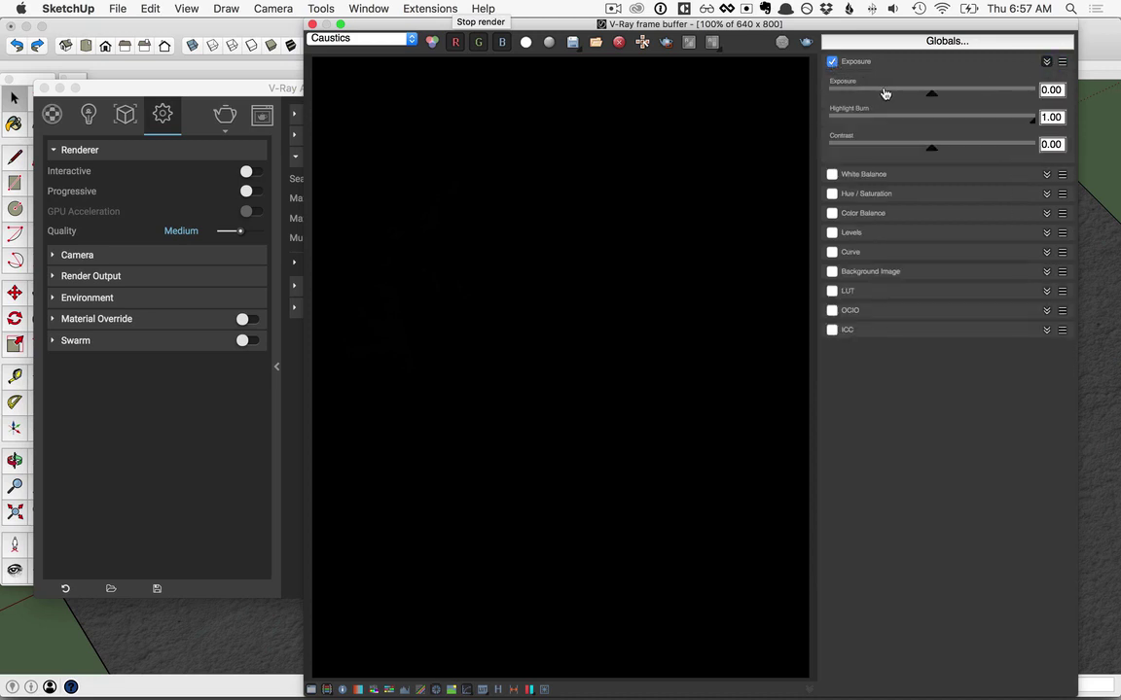
double_click(1048, 89)
type("10")
key("Return")
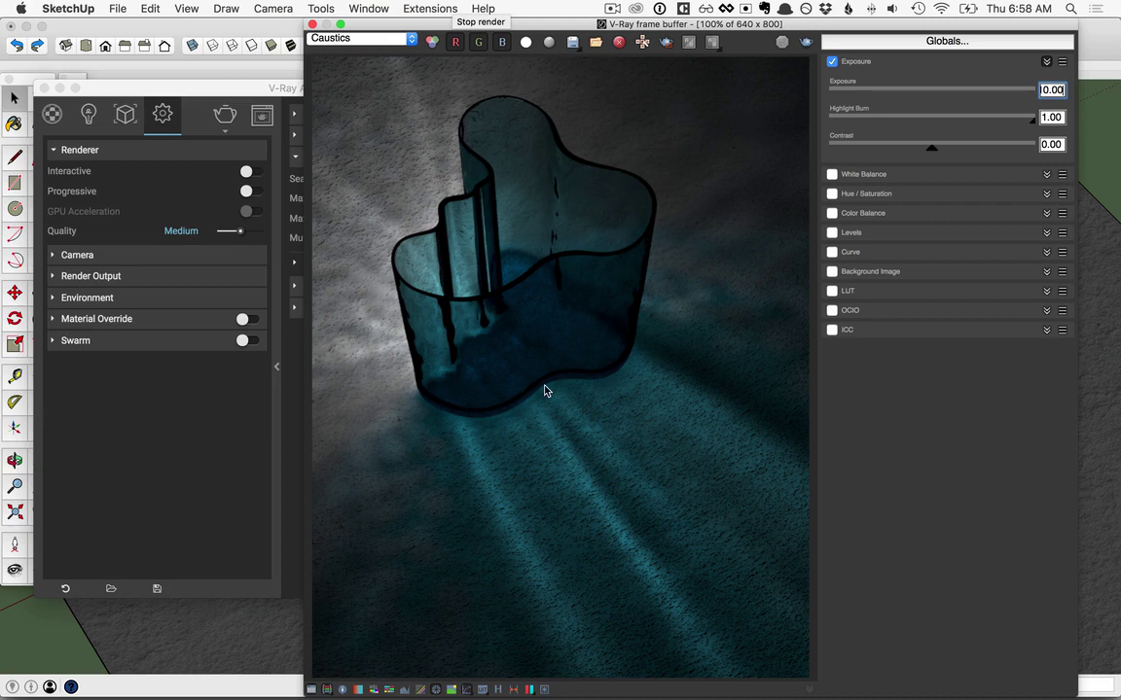
double_click(1043, 89)
type("-10")
key("Return")
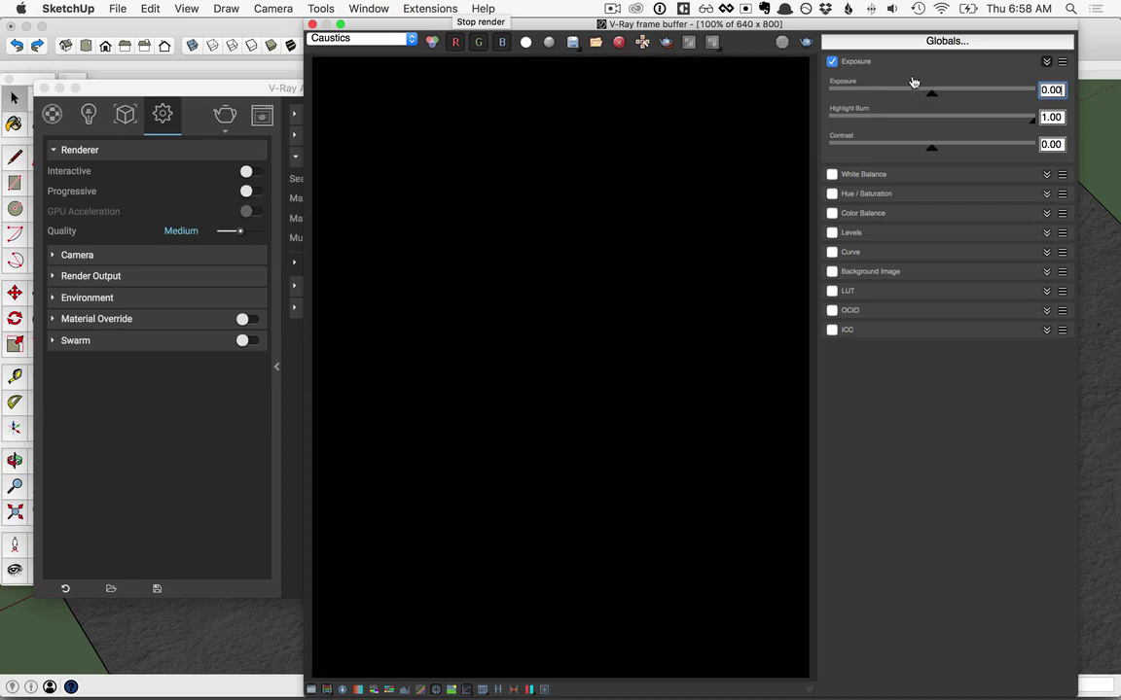
left_click(832, 61)
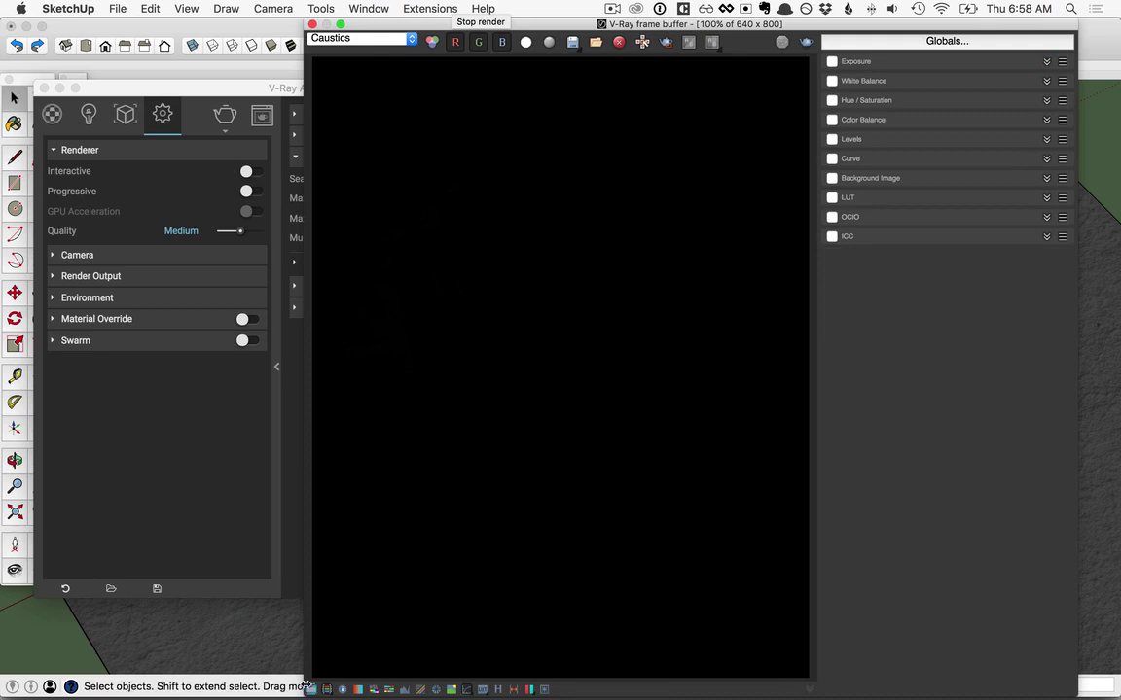
left_click(356, 38)
left_click(352, 27)
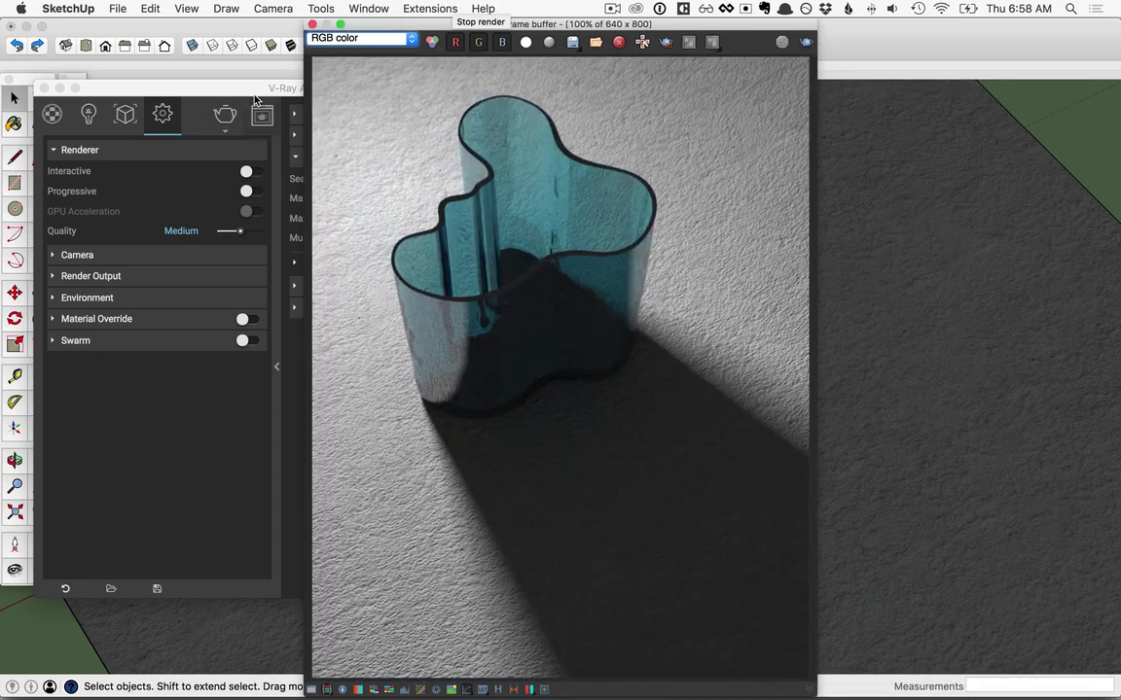
Set the caustics Multiplier to 2000 and render the scene again
left_click(253, 92)
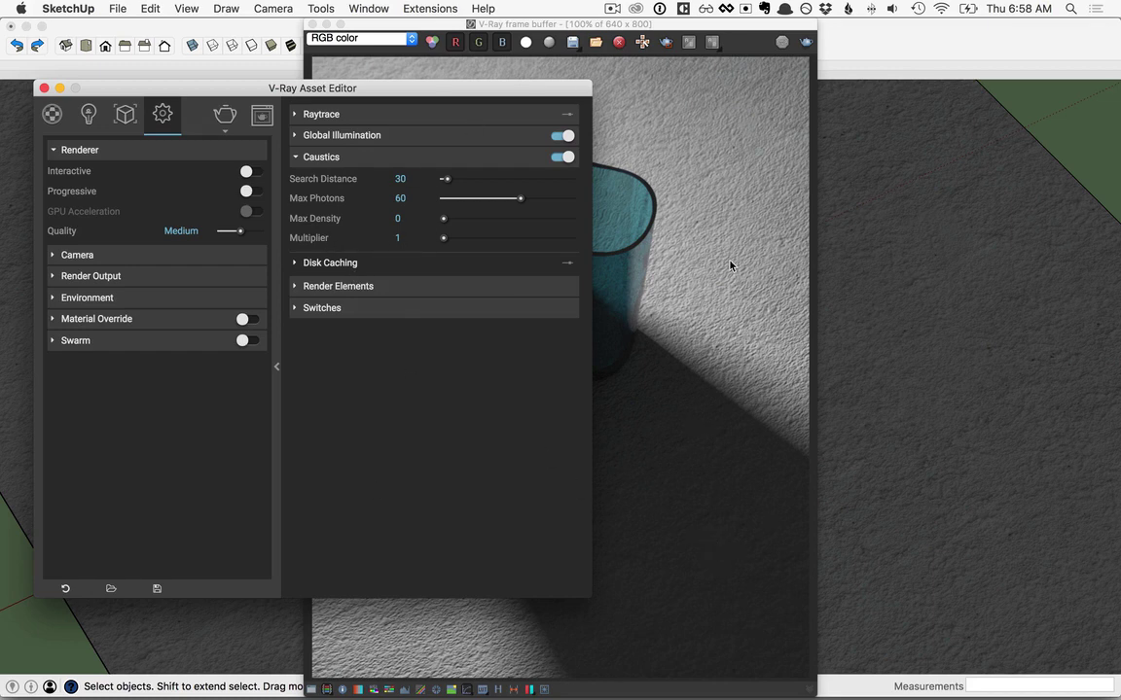
left_click(393, 238)
type("200")
key("Return")
mouse_move(328, 184)
left_click(225, 115)
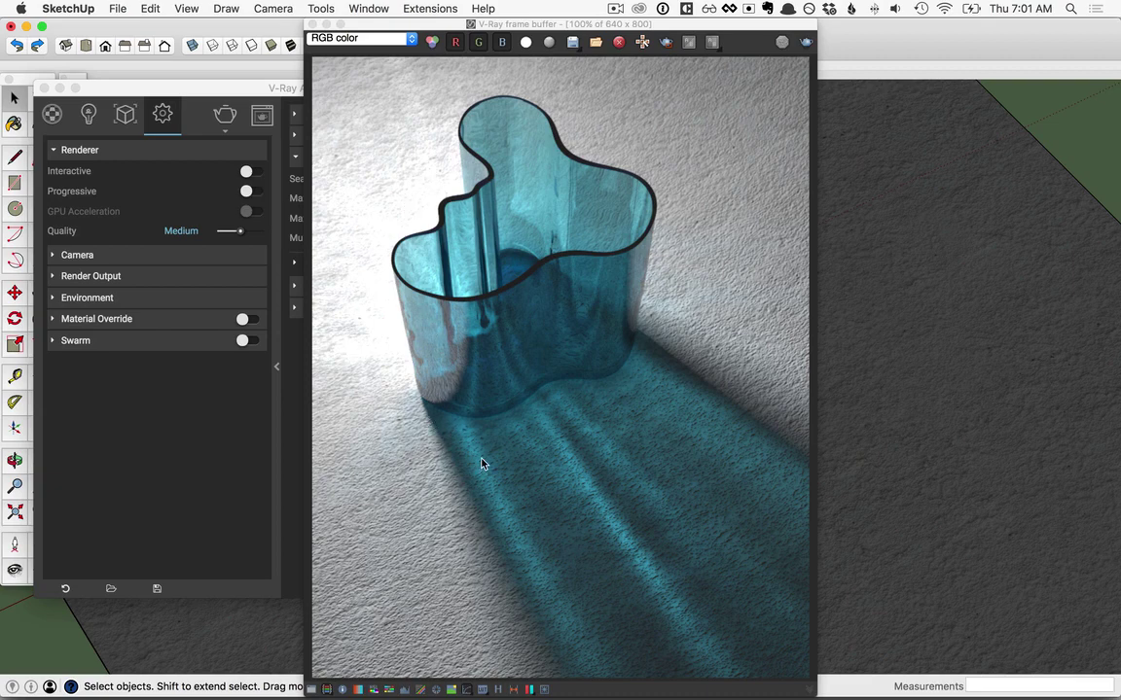
Save the render to VFB history and view the Caustics channel
left_click(498, 688)
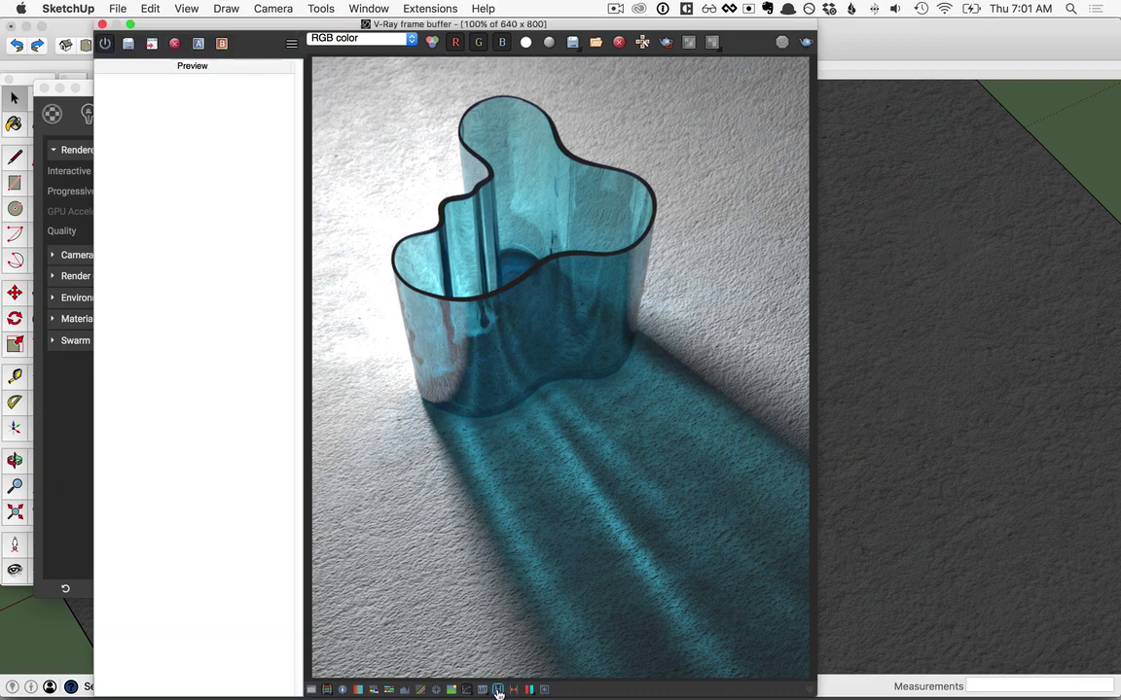
left_click(127, 46)
left_click(348, 39)
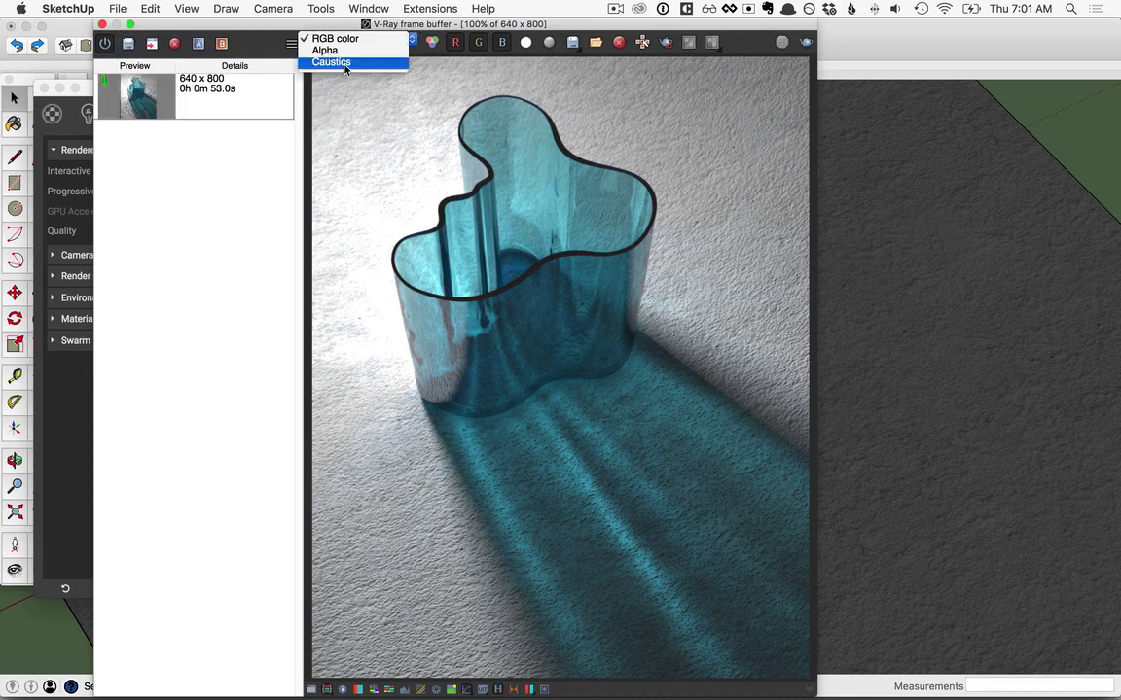
left_click(345, 62)
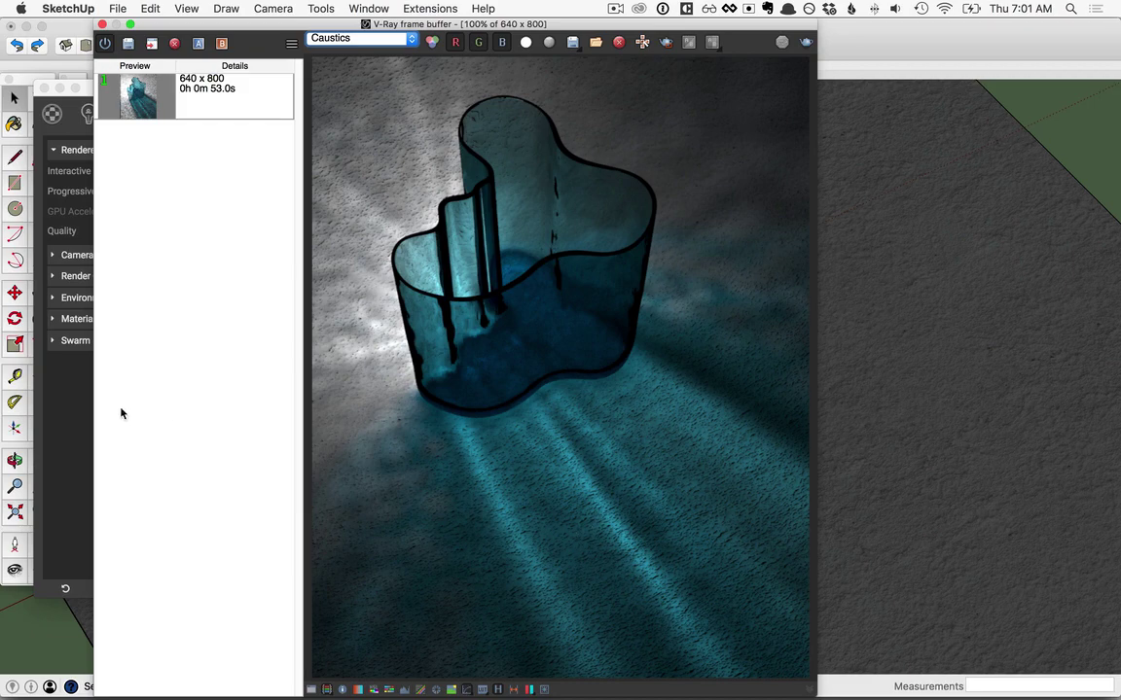
left_click(56, 396)
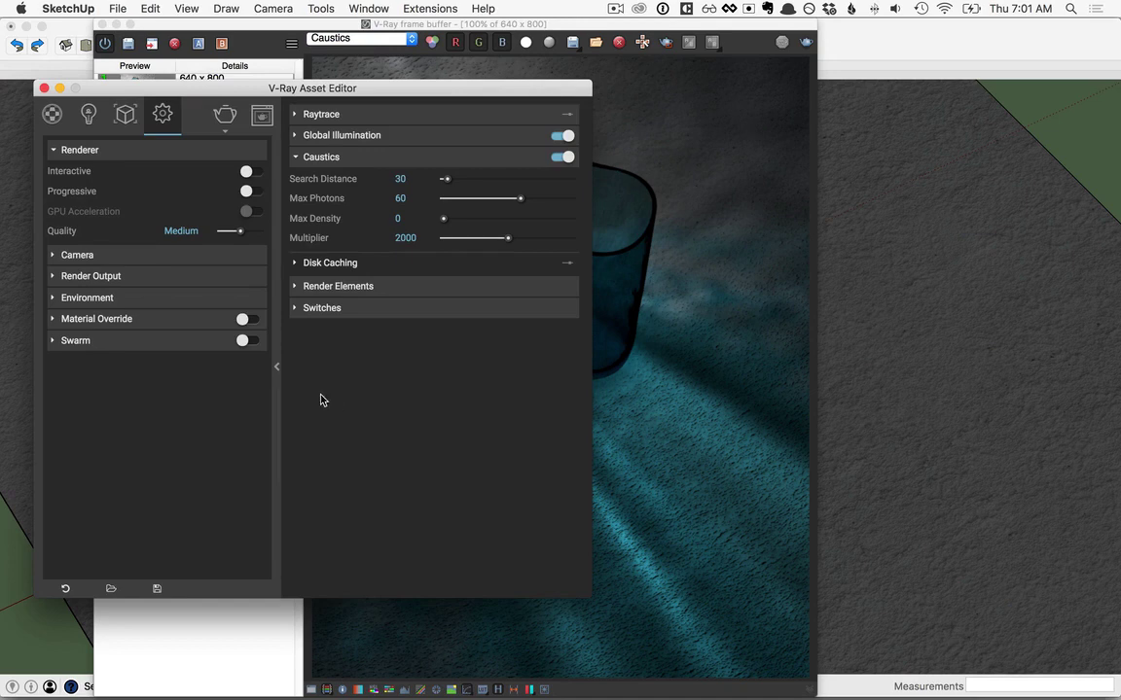
Set Spot_Caustics#1's Caustic Subdivs to 1000, re-render, and save the result to history
left_click(87, 115)
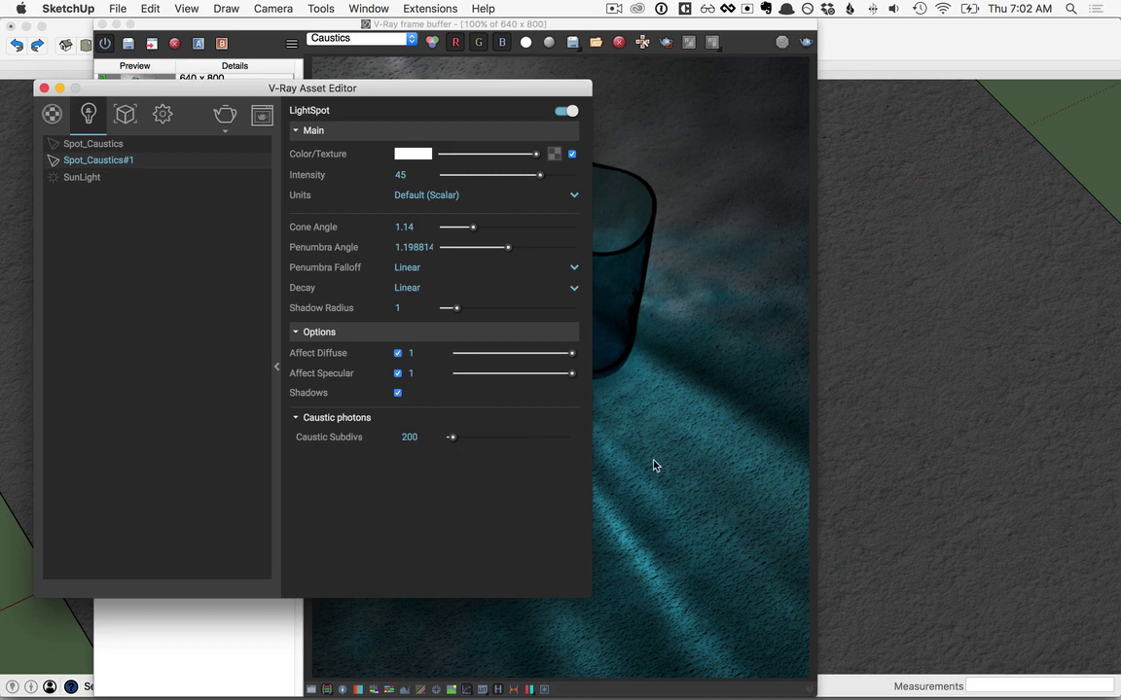
left_click(438, 436)
type("1")
key("Return")
left_click(225, 115)
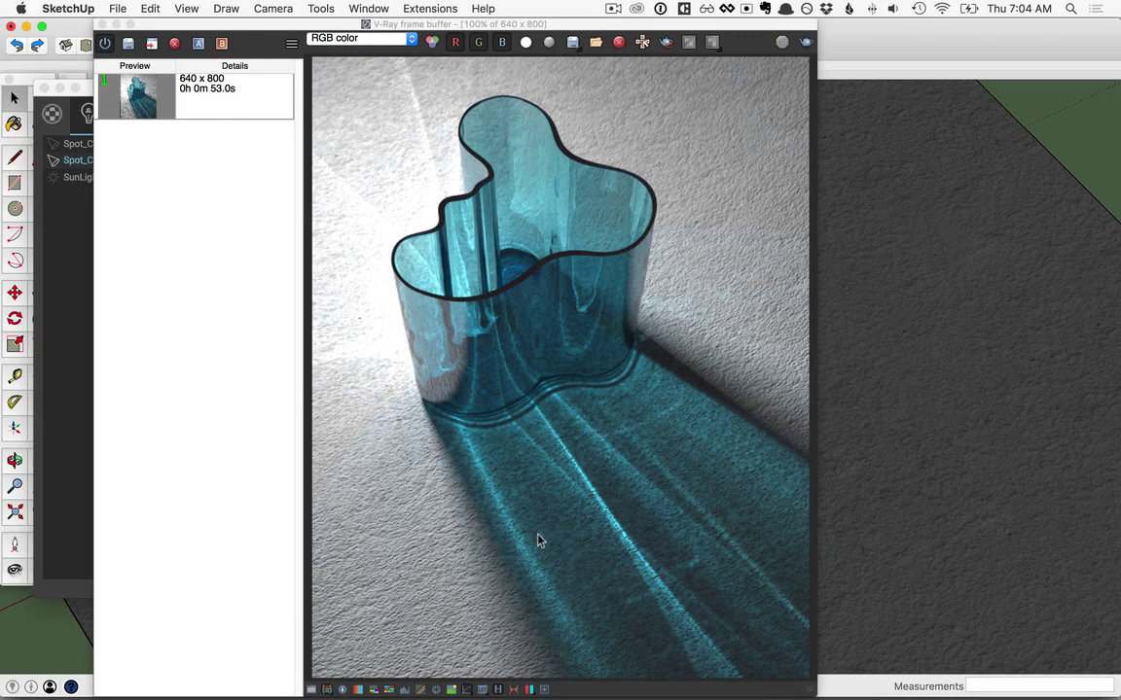
left_click(128, 42)
Set the newest render as A and the 53-second render as B, then shift the split line
left_click(165, 97)
left_click(197, 43)
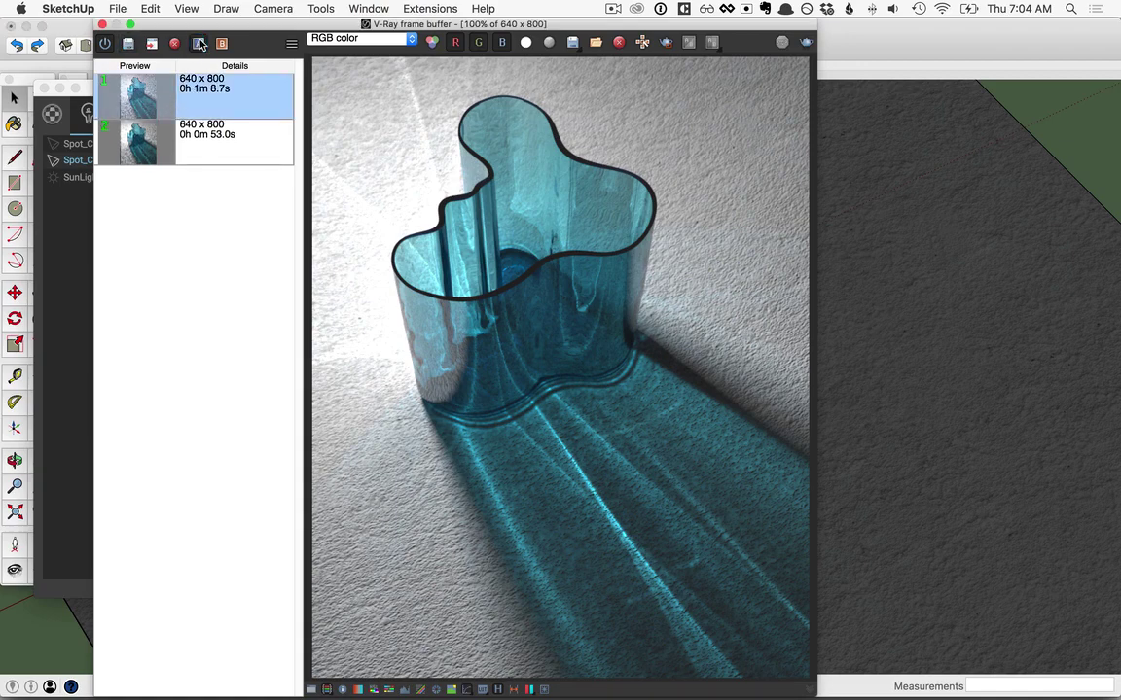
left_click(209, 146)
mouse_move(560, 58)
left_mouse_down()
mouse_move(465, 60)
mouse_move(727, 59)
mouse_move(376, 59)
mouse_move(562, 58)
left_mouse_up()
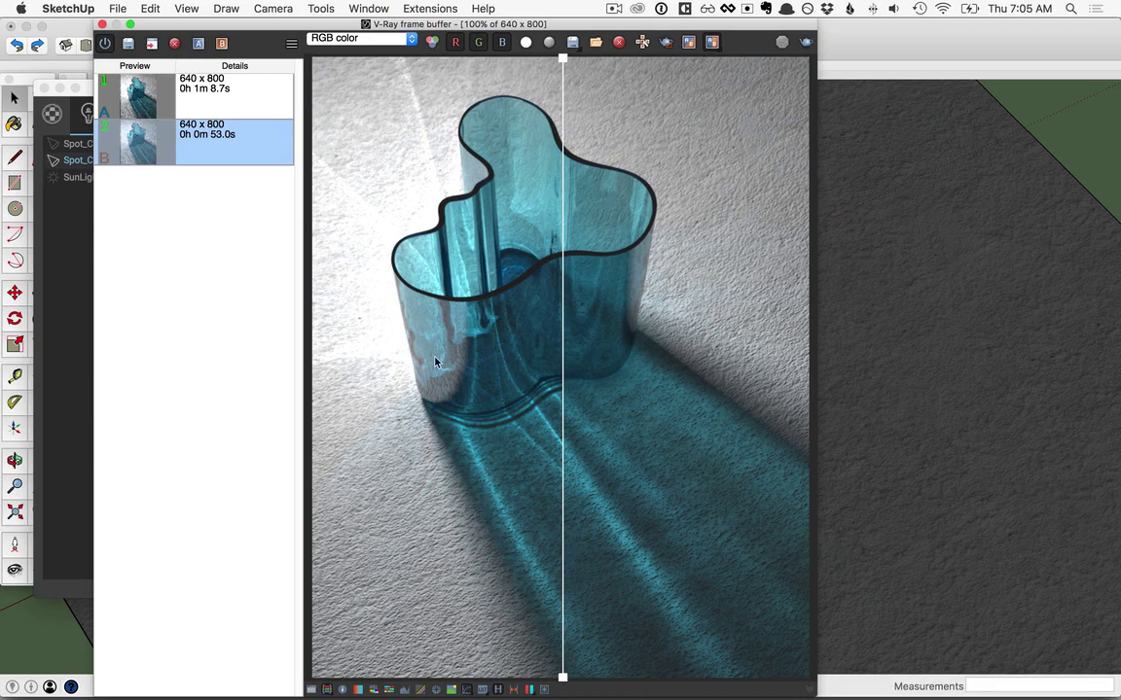
From the caustics Disk Caching options, save the photon map to the Desktop as caustics-photon-map.vrpmap
left_click(76, 369)
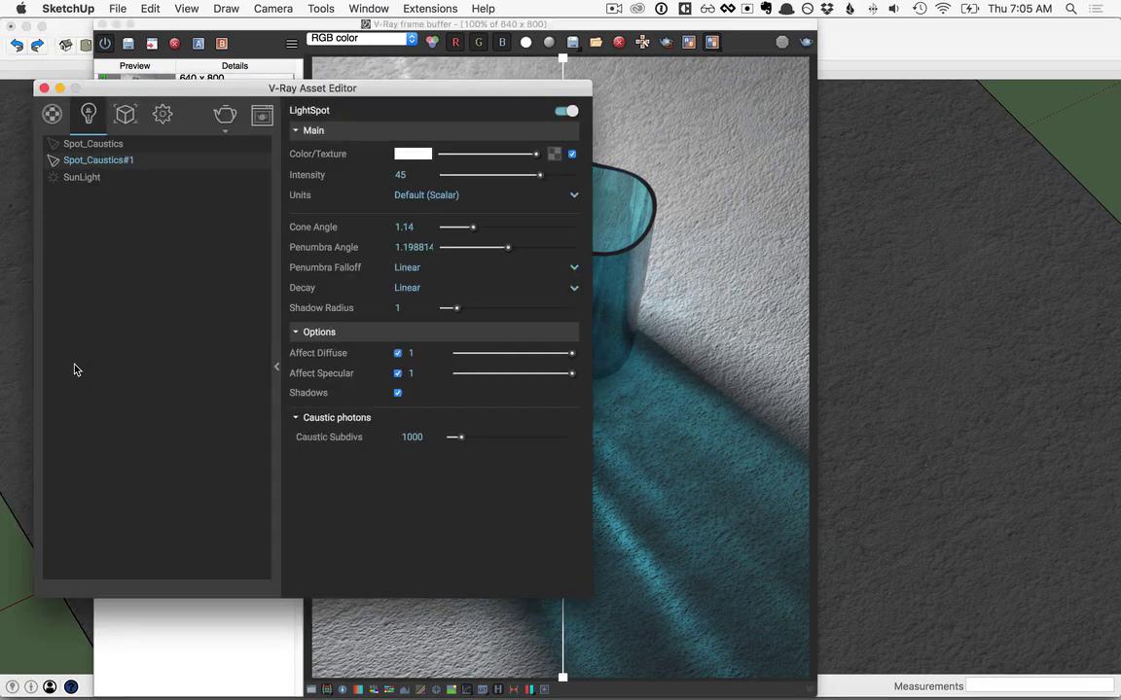
left_click(162, 114)
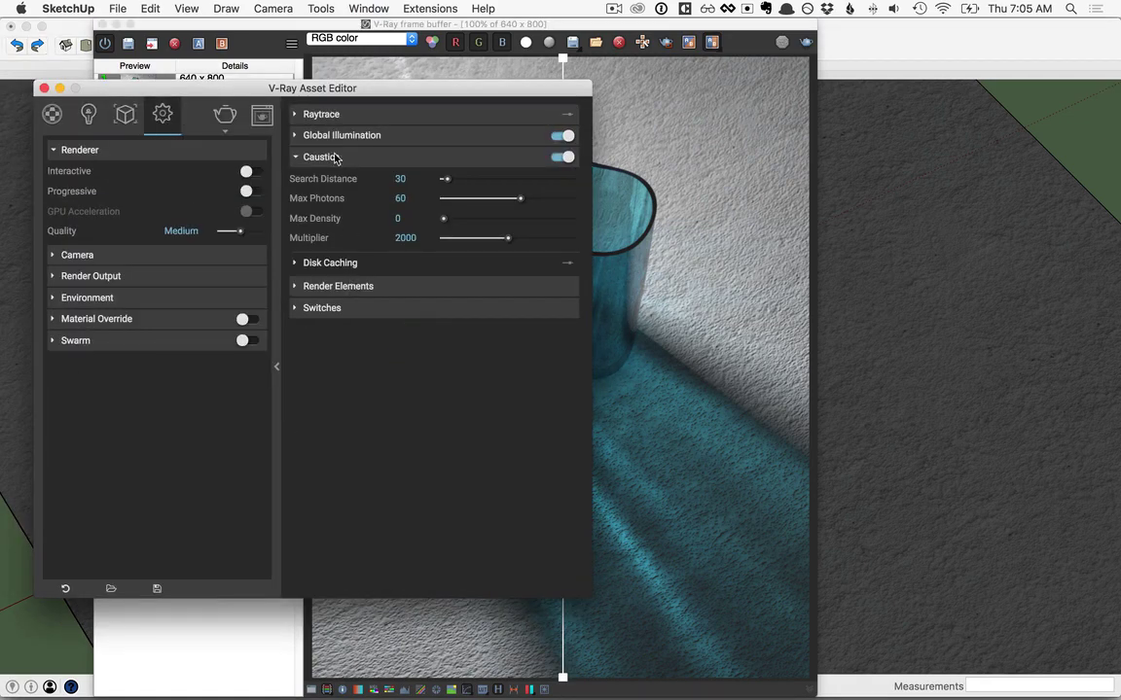
left_click(332, 265)
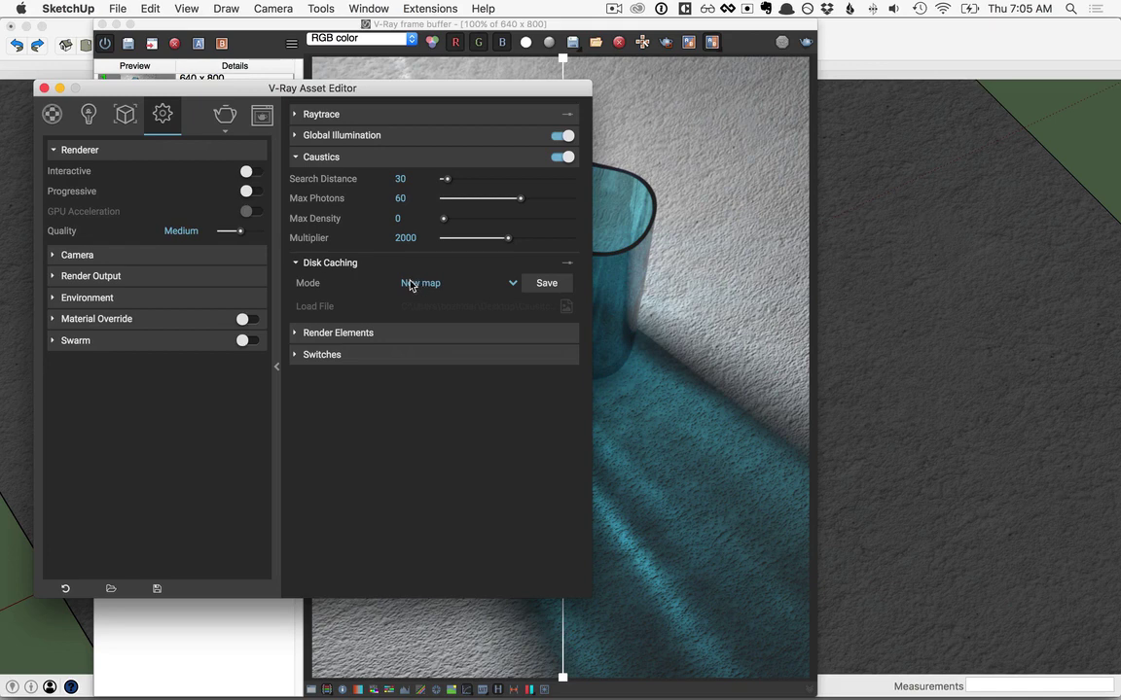
left_click(547, 288)
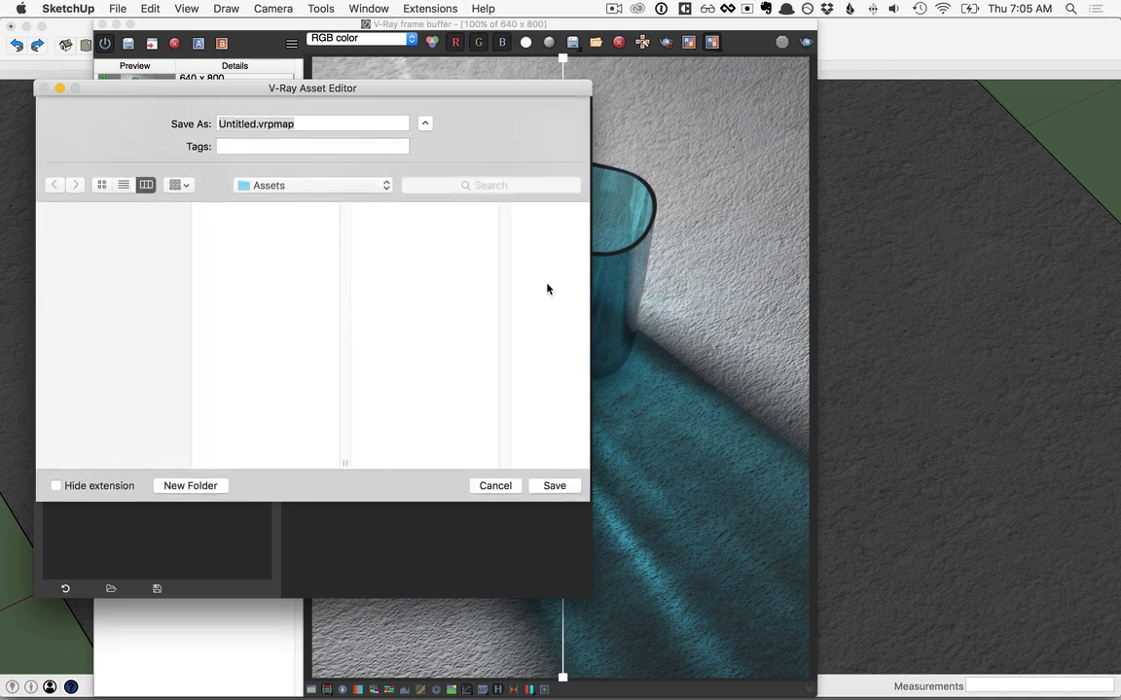
left_click(255, 123)
double_click(254, 124)
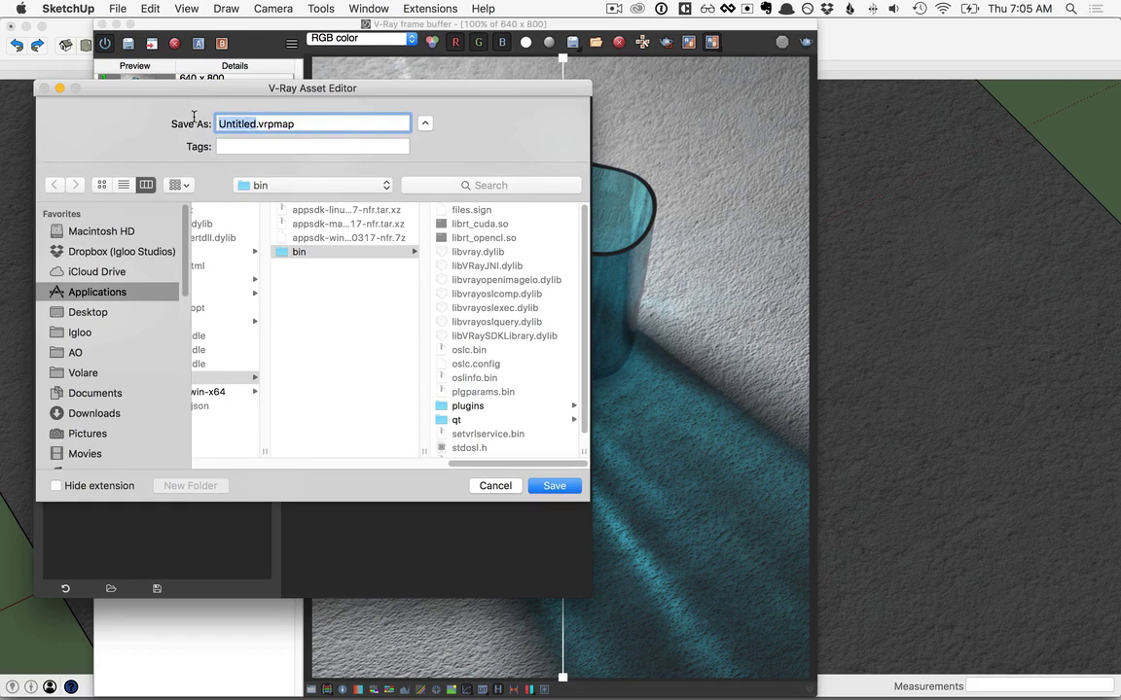
type("c")
type("austics-photo")
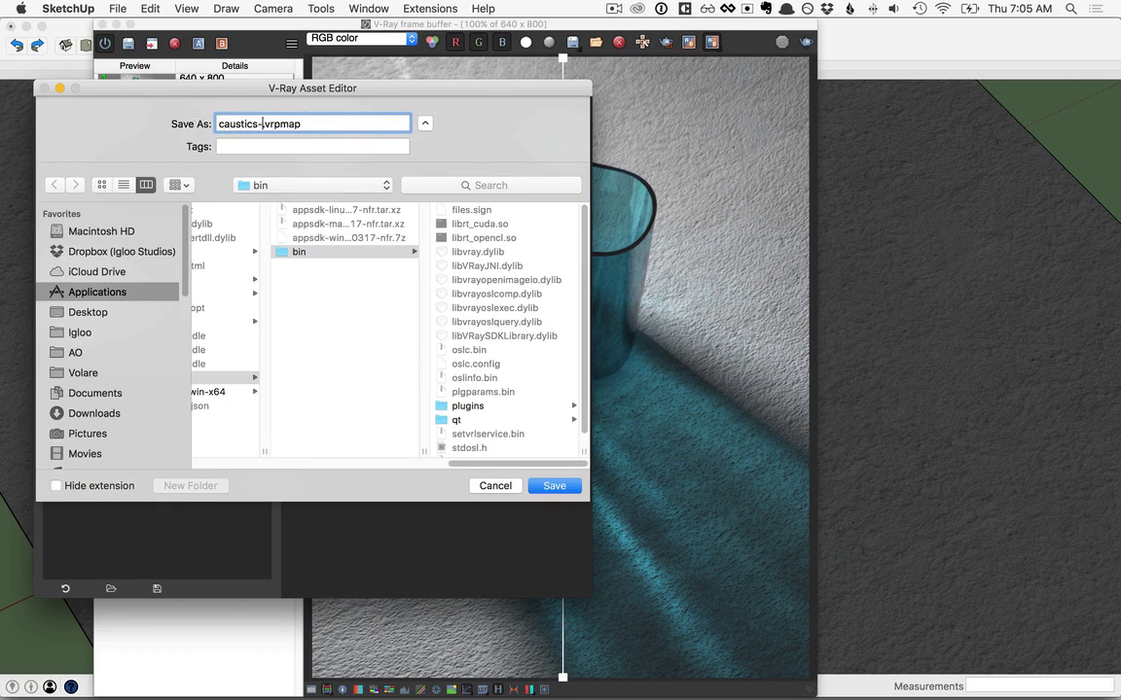
type("n-map")
key("super+shift+d")
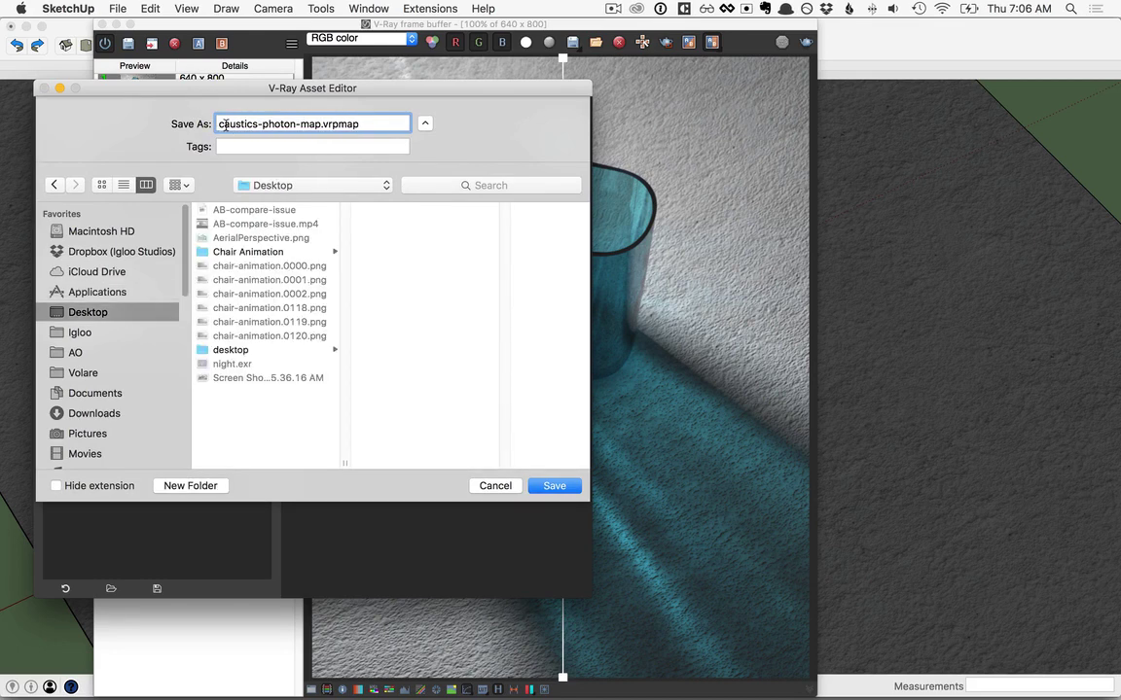
left_click(559, 487)
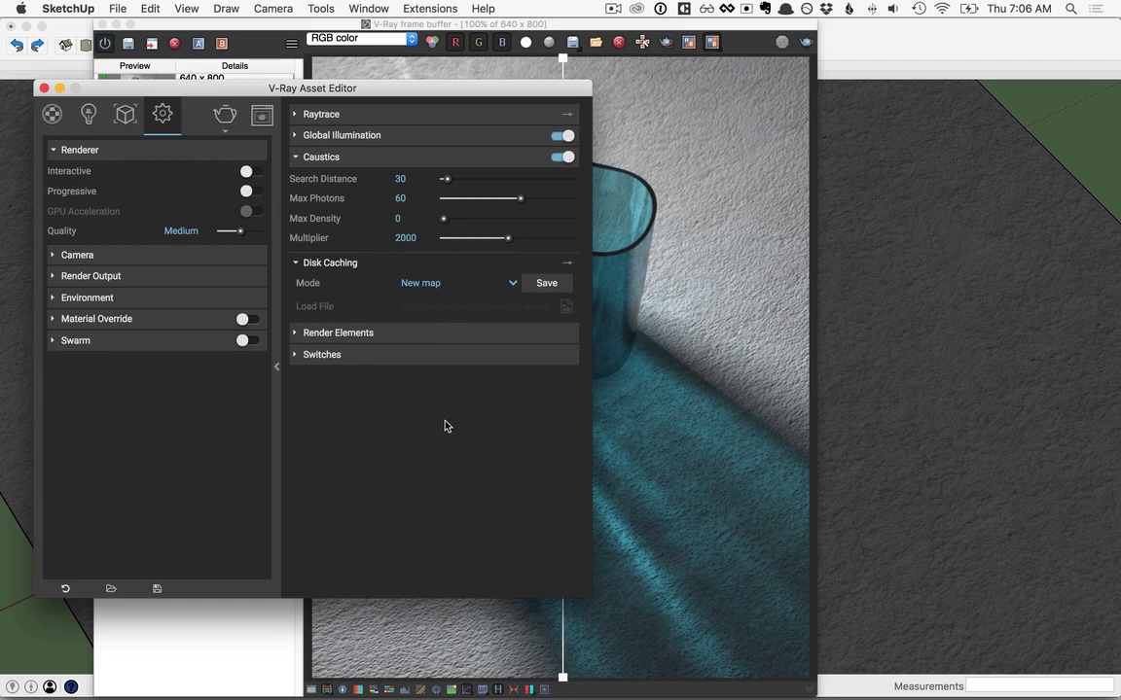
Set caustics Disk Caching Mode to From file, load caustics-photon-map.vrpmap, and re-render the vase
left_click(434, 285)
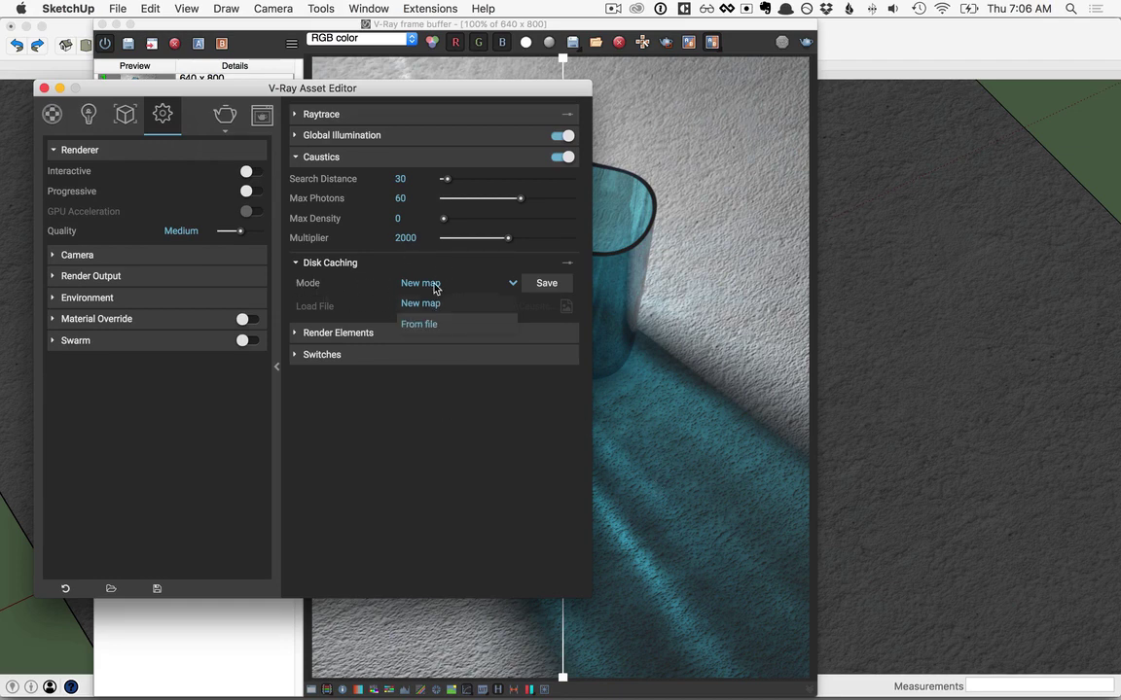
left_click(419, 327)
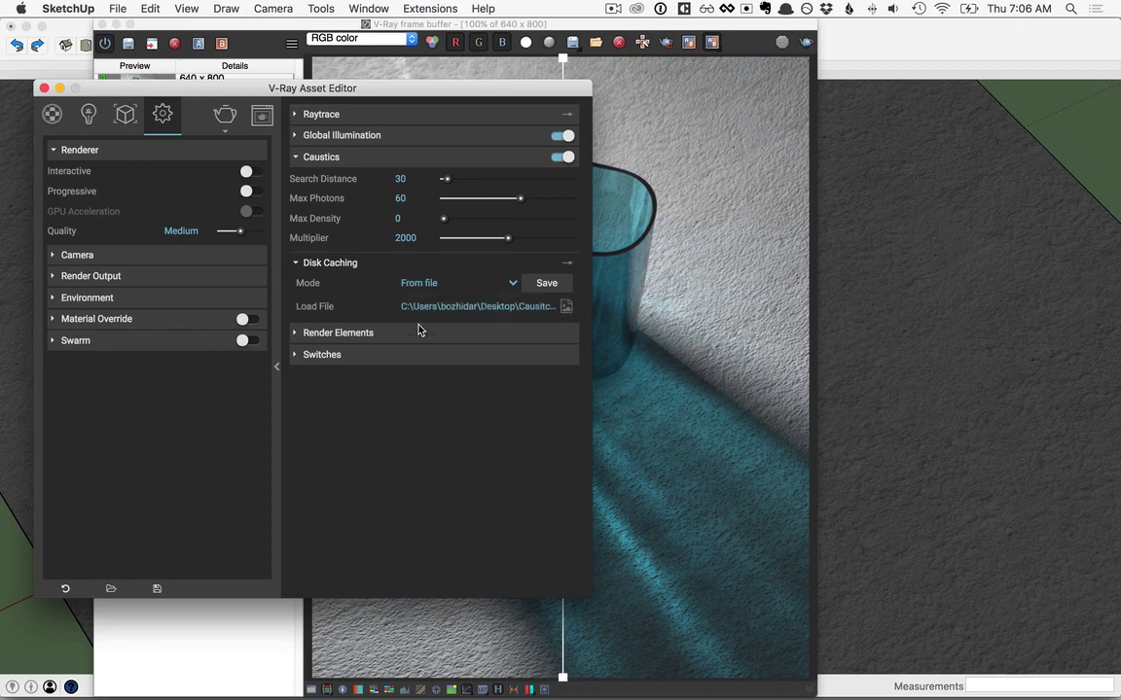
left_click(565, 306)
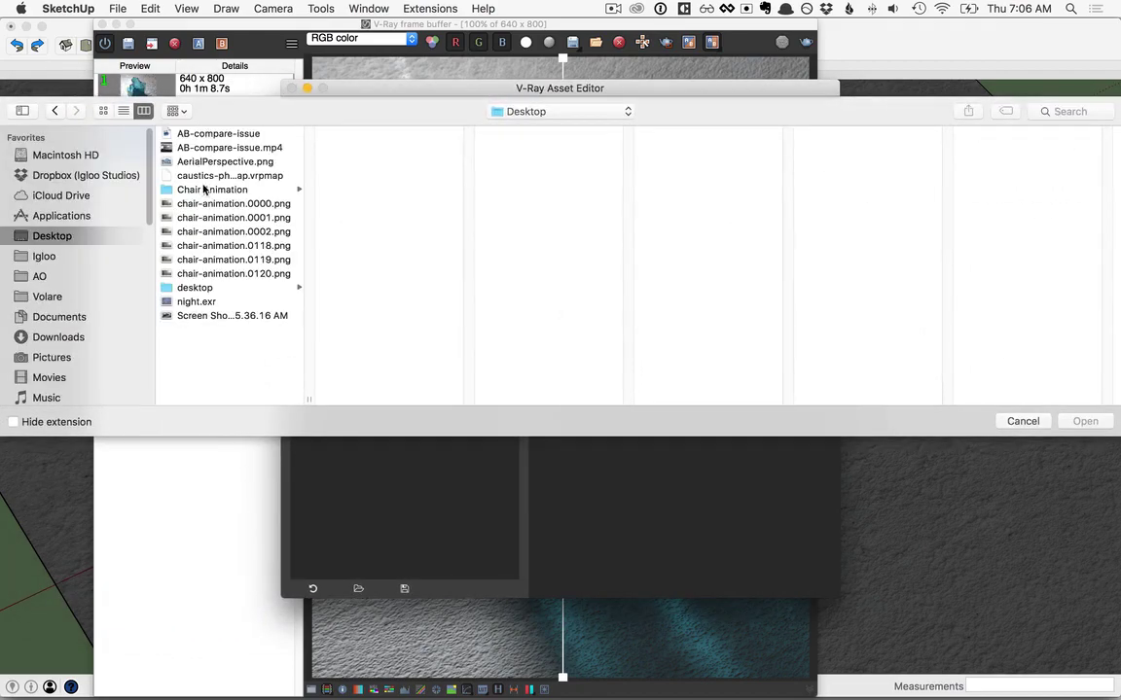
left_click(195, 175)
left_click(1083, 421)
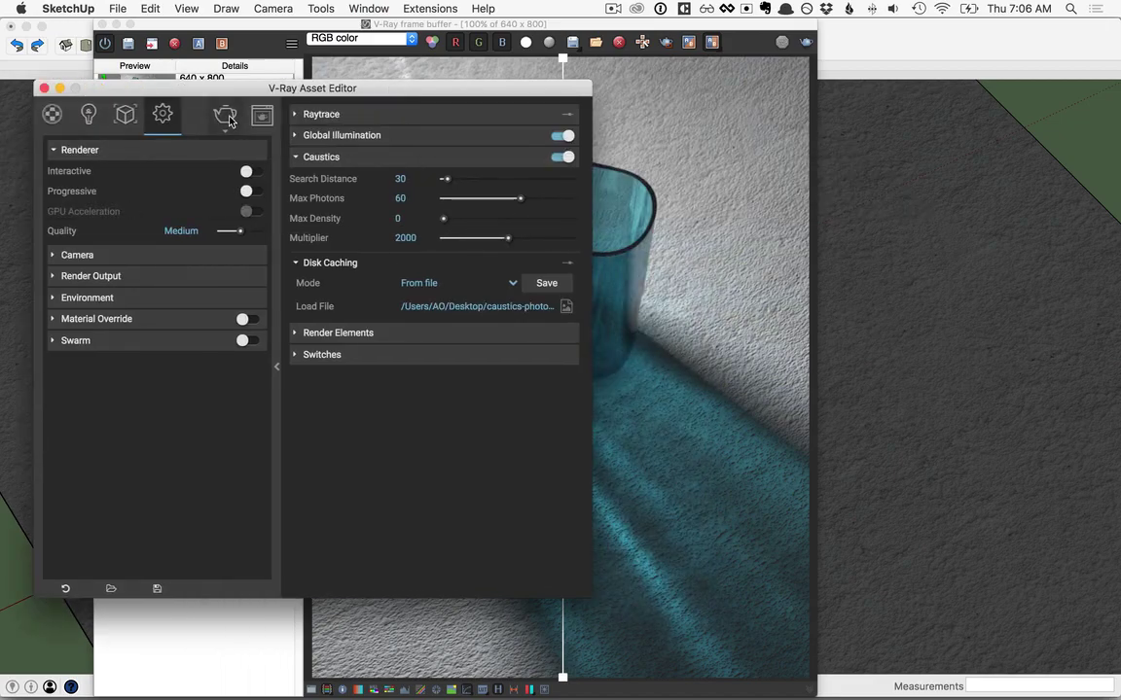
left_click(225, 116)
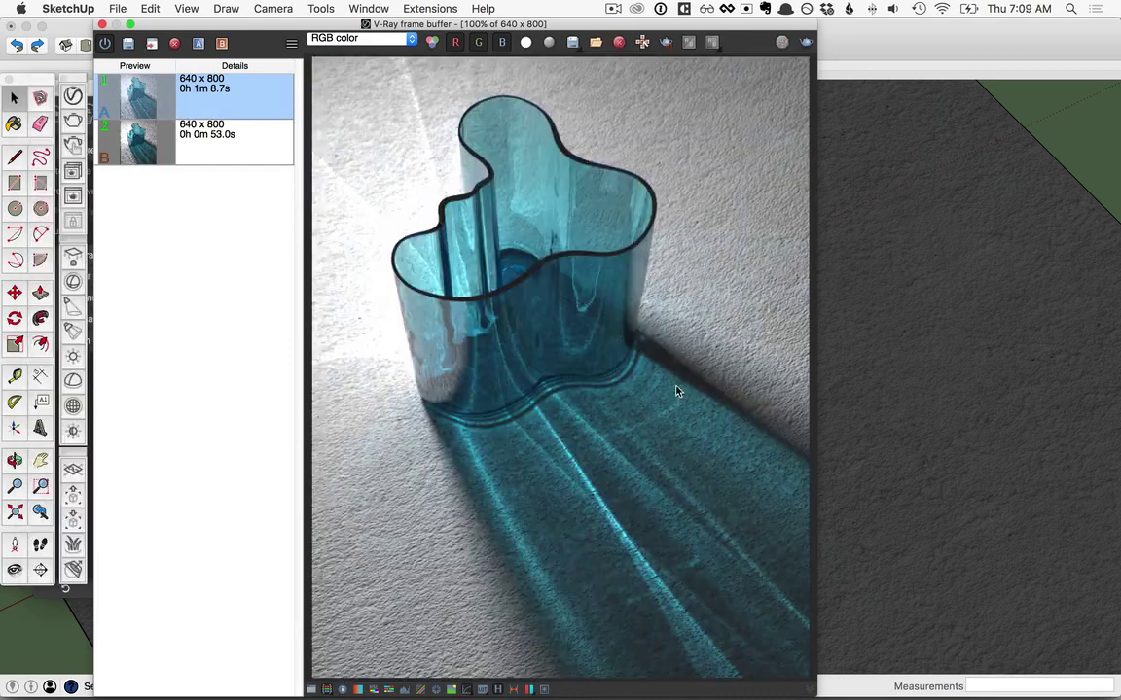